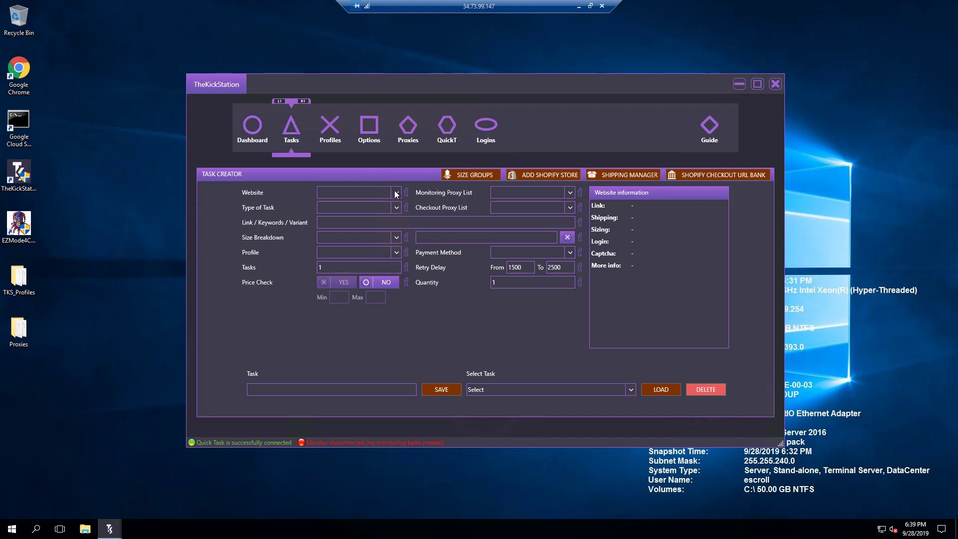
Target YeezySupply with the pasted direct link and apply the Yeezy Bae size group (4–6.5).
{"action": "left_click", "coordinate": [371, 193]}
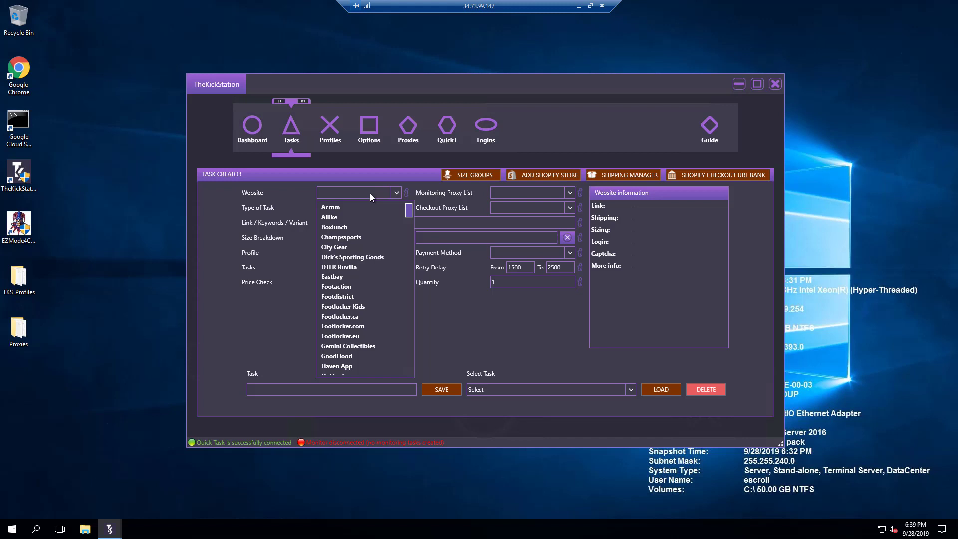
{"action": "type", "text": "yeez"}
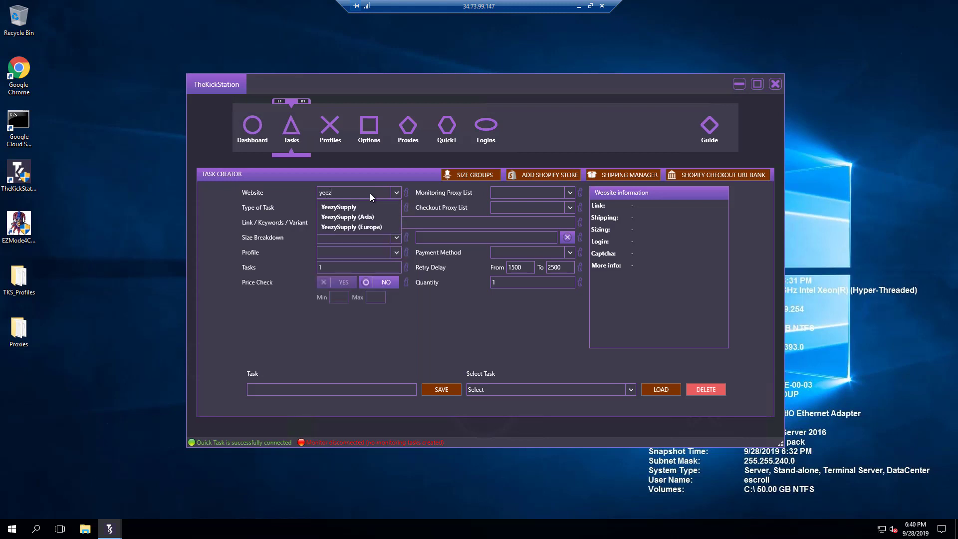
{"action": "left_click", "coordinate": [364, 204]}
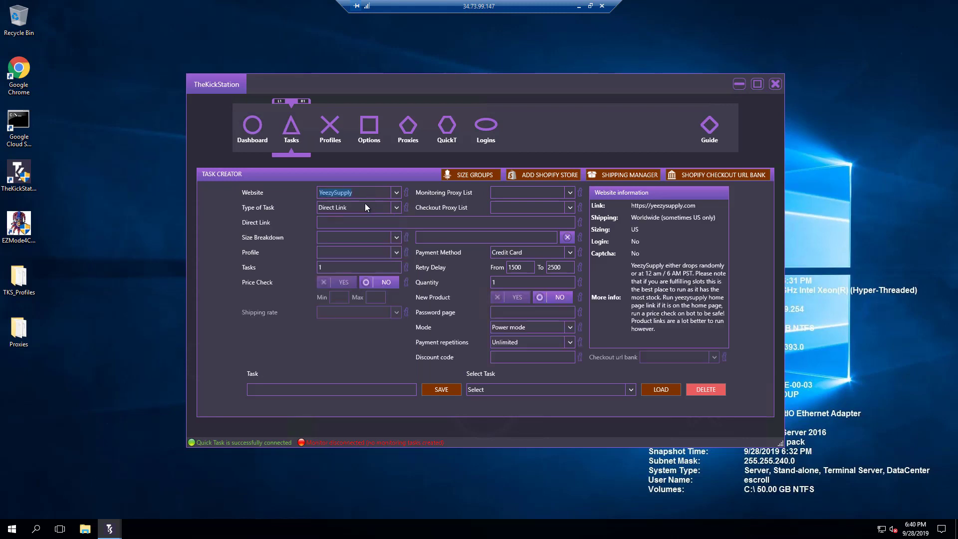
{"action": "left_click", "coordinate": [384, 226]}
{"action": "type", "text": "https://yeezysupply.com"}
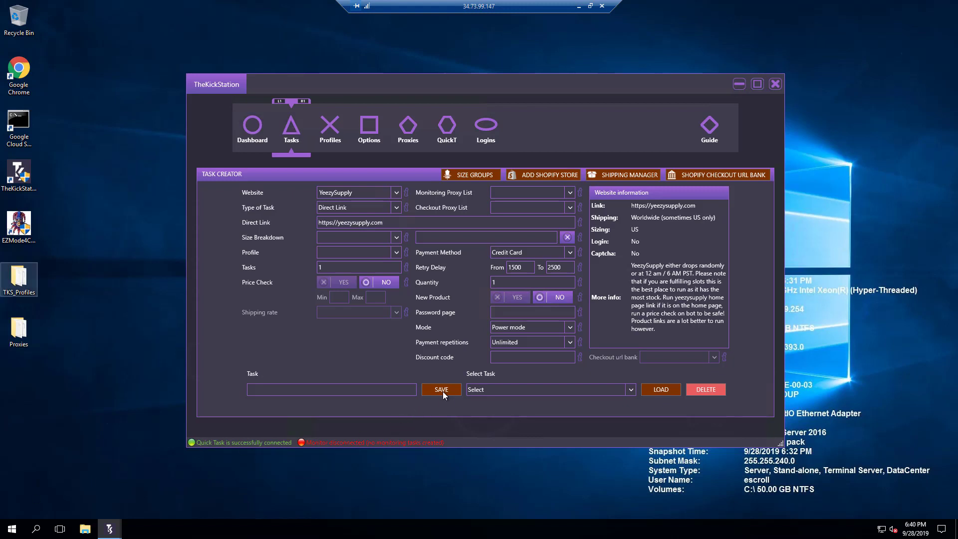
{"action": "left_click", "coordinate": [397, 238]}
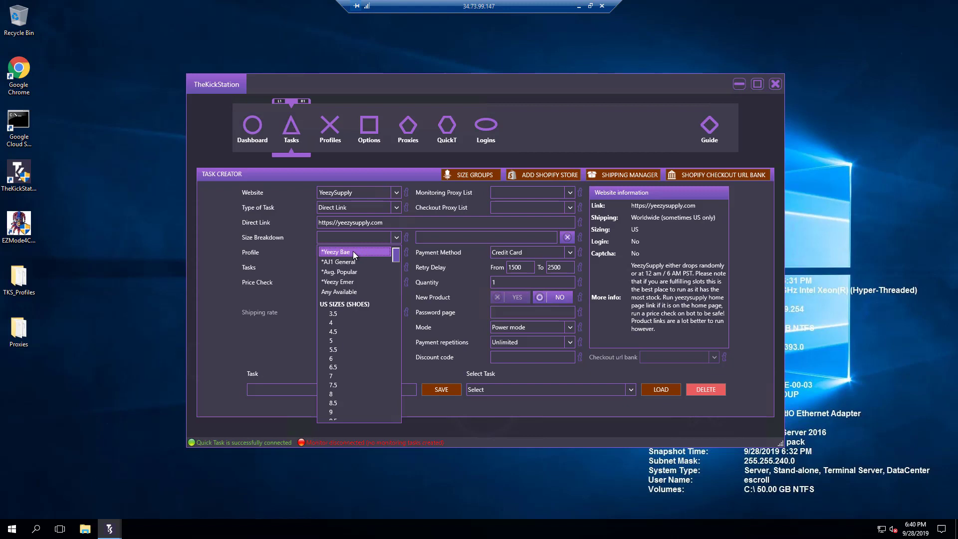
{"action": "left_click", "coordinate": [353, 253]}
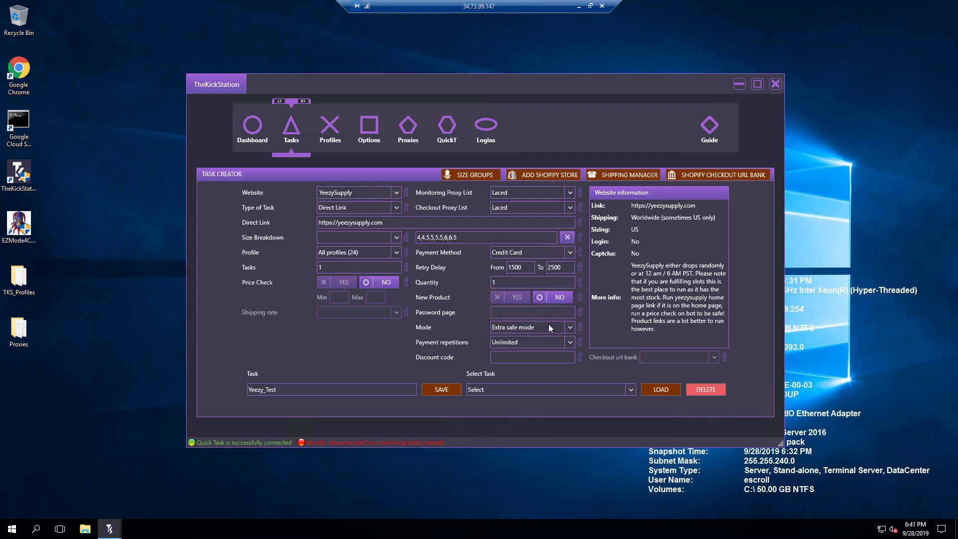
Save Yeezy_Test, review the 31 stopped tasks, and drag the window taller to show more rows.
{"action": "left_click", "coordinate": [434, 390]}
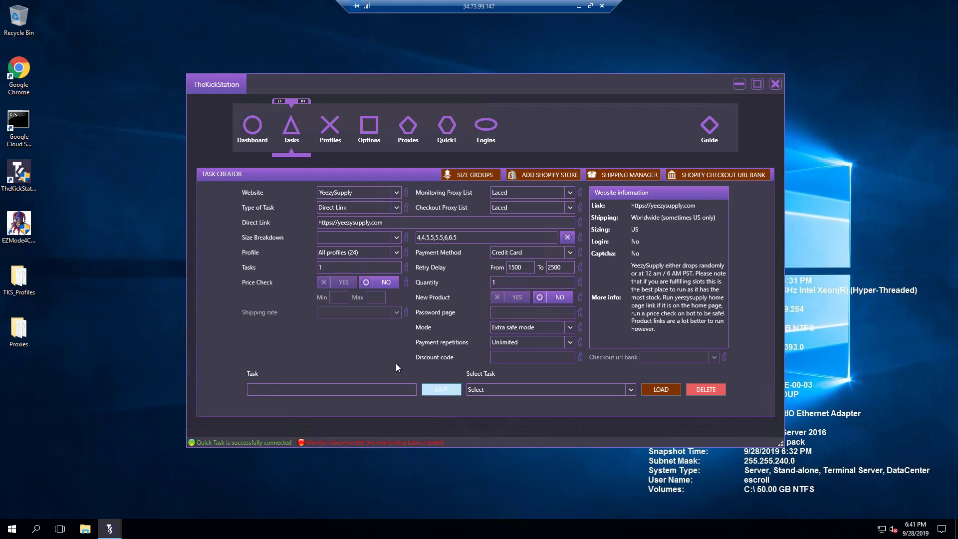
{"action": "scroll", "coordinate": [357, 286], "scroll_direction": "down", "scroll_amount": 3}
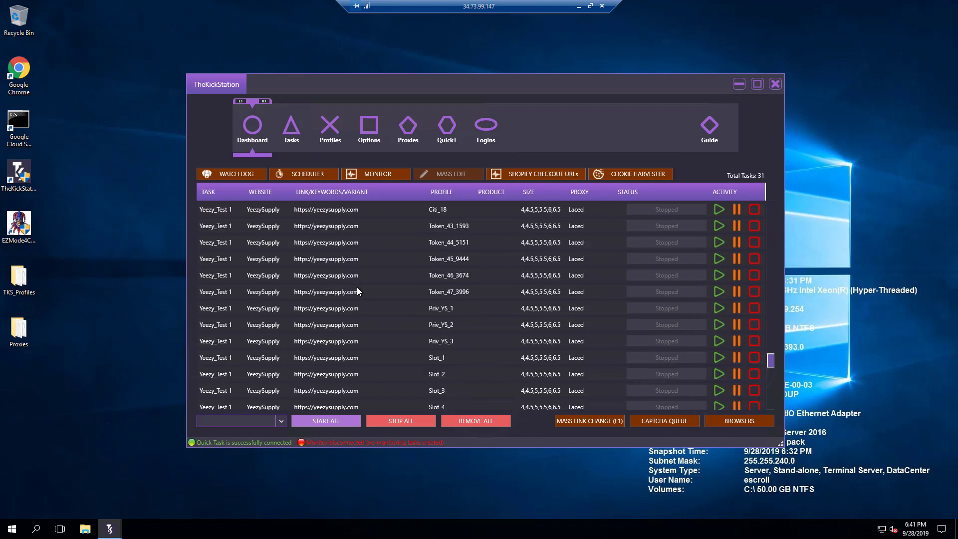
{"action": "scroll", "coordinate": [358, 291], "scroll_direction": "up", "scroll_amount": 1}
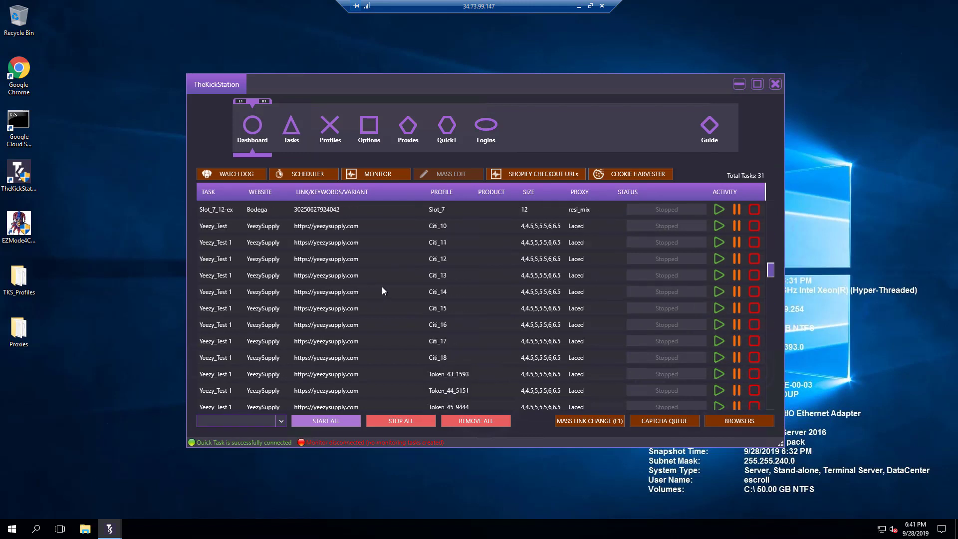
{"action": "scroll", "coordinate": [392, 289], "scroll_direction": "down", "scroll_amount": 4}
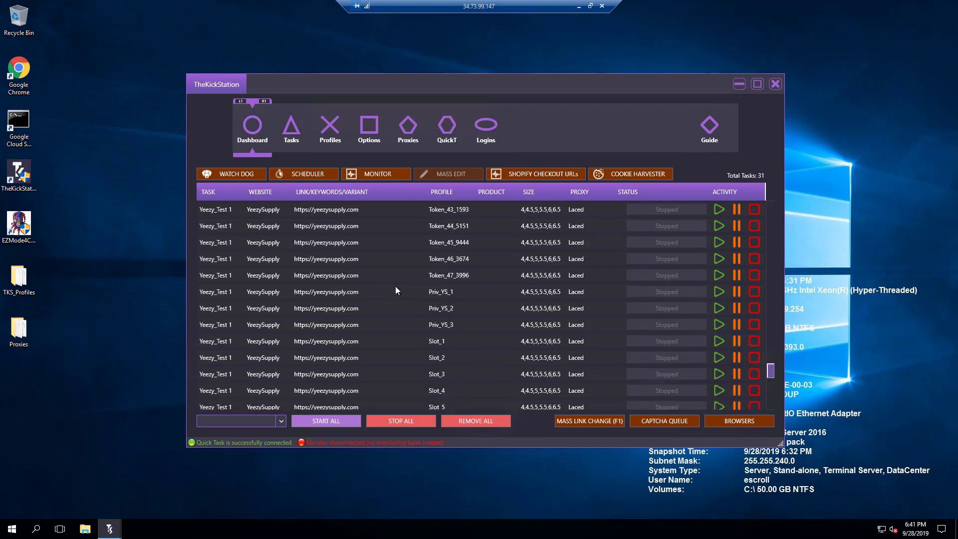
{"action": "scroll", "coordinate": [396, 289], "scroll_direction": "up", "scroll_amount": 3}
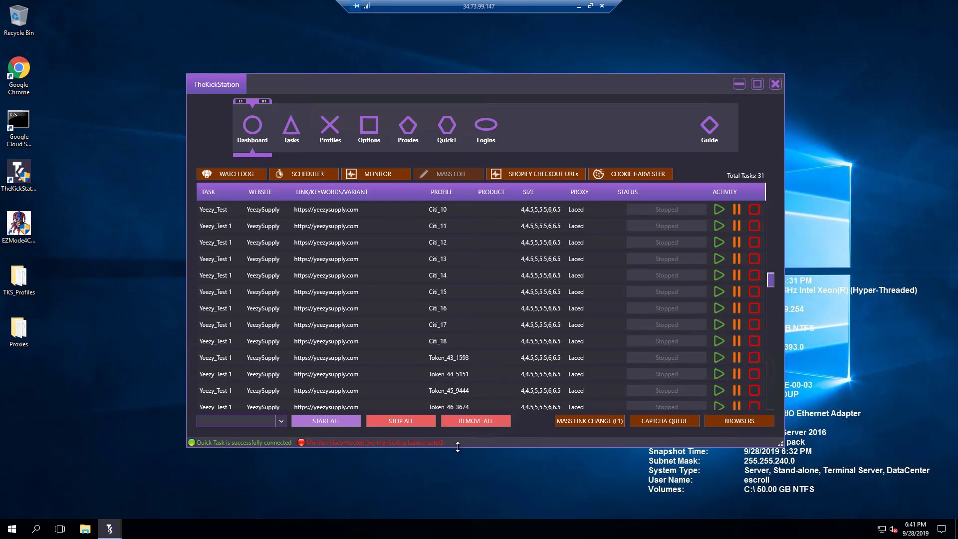
{"action": "left_click_drag", "start_coordinate": [457, 447], "coordinate": [457, 503]}
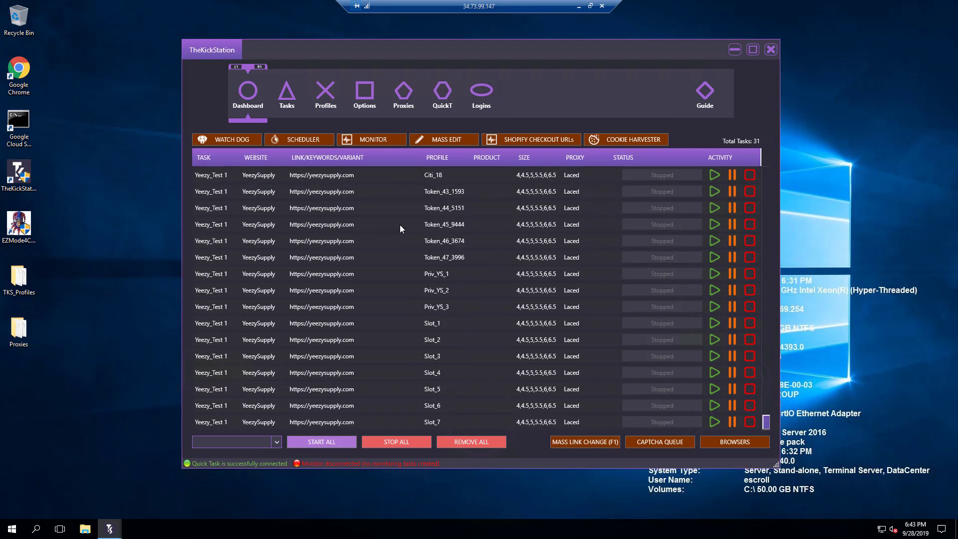
Select all 24 Yeezy_Test tasks in the dashboard table with Ctrl+A.
{"action": "scroll", "coordinate": [400, 224], "scroll_direction": "up", "scroll_amount": 4}
{"action": "scroll", "coordinate": [338, 255], "scroll_direction": "down", "scroll_amount": 1}
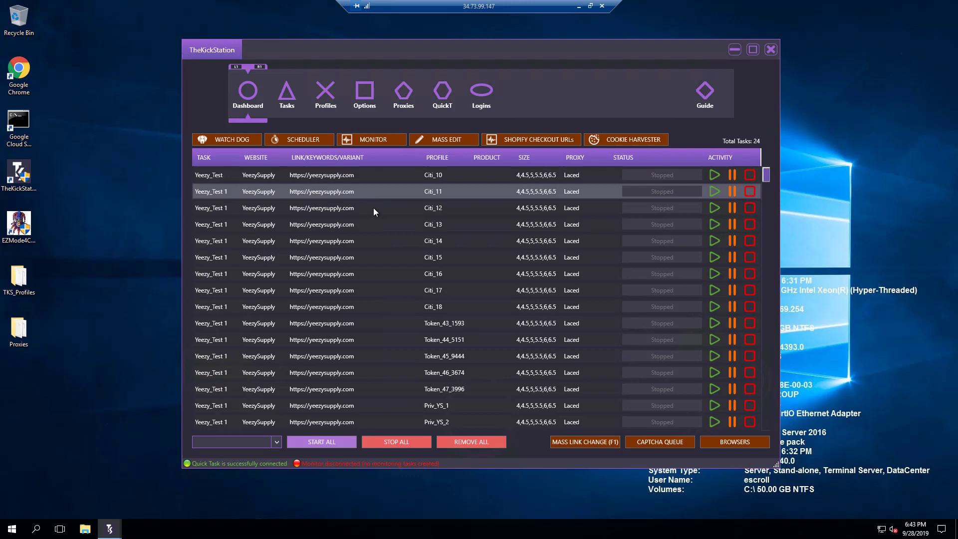
{"action": "scroll", "coordinate": [395, 301], "scroll_direction": "down", "scroll_amount": 3}
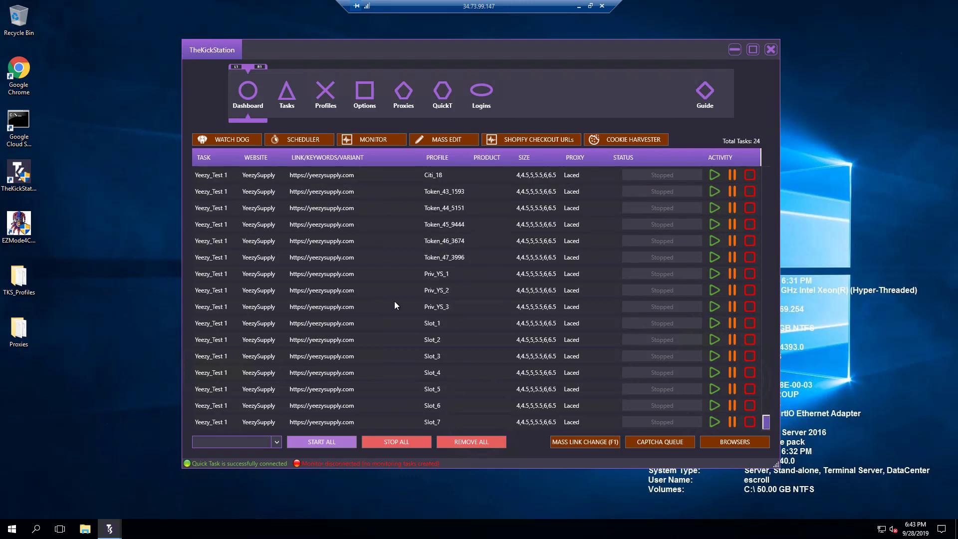
{"action": "key", "text": "ctrl+a"}
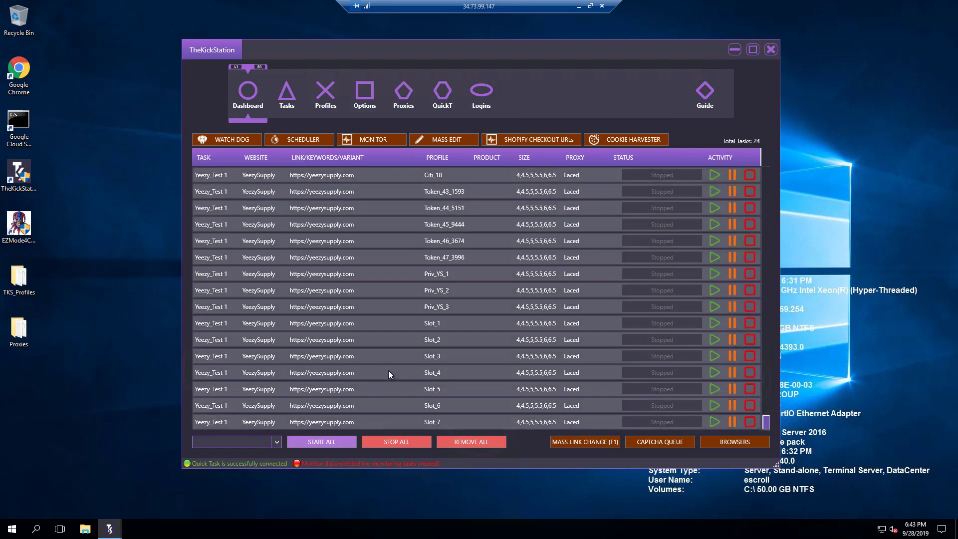
{"action": "scroll", "coordinate": [388, 371], "scroll_direction": "up", "scroll_amount": 3}
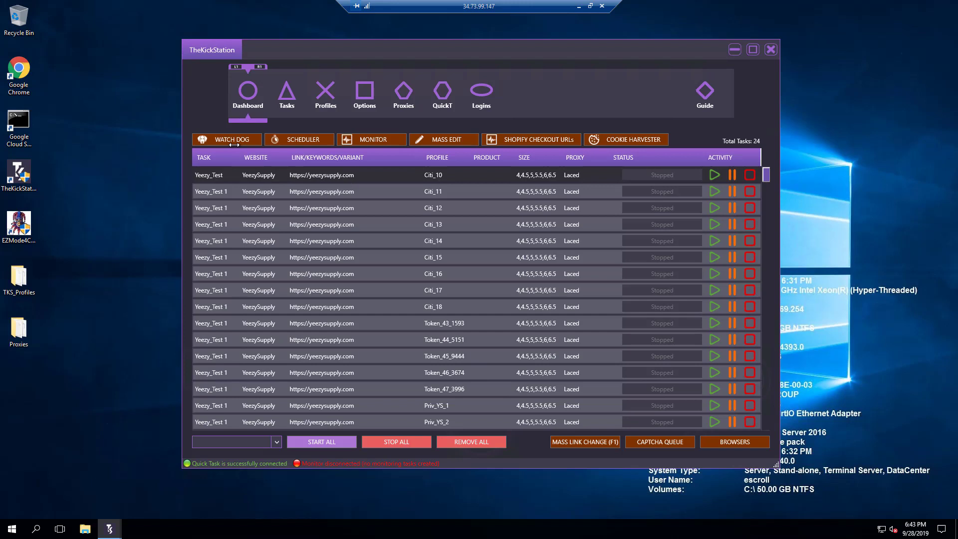
{"action": "scroll", "coordinate": [408, 219], "scroll_direction": "down", "scroll_amount": 3}
{"action": "scroll", "coordinate": [404, 227], "scroll_direction": "up", "scroll_amount": 3}
Assign Yeezy_Test as the watch dog so the Yeezy_Test 1 tasks wait for it.
{"action": "left_click", "coordinate": [237, 140]}
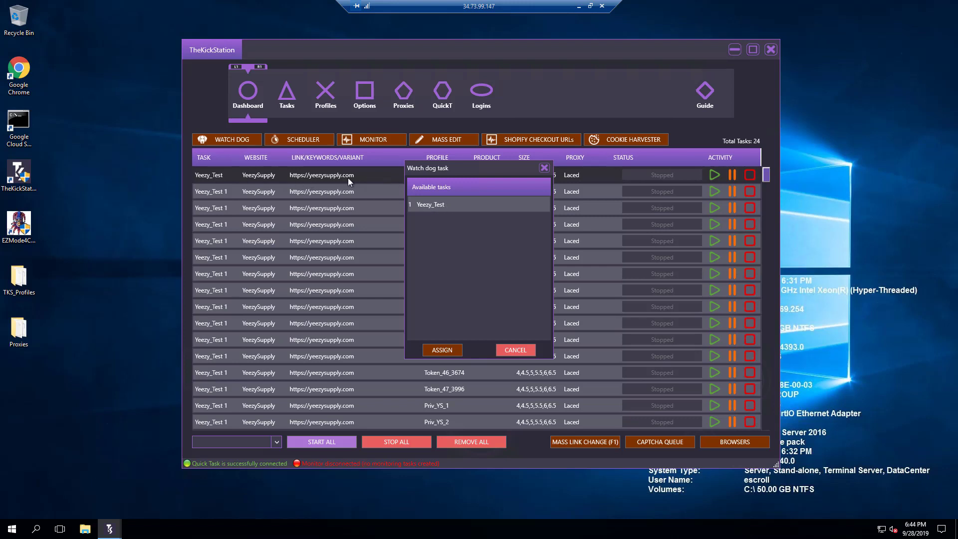
{"action": "double_click", "coordinate": [457, 207]}
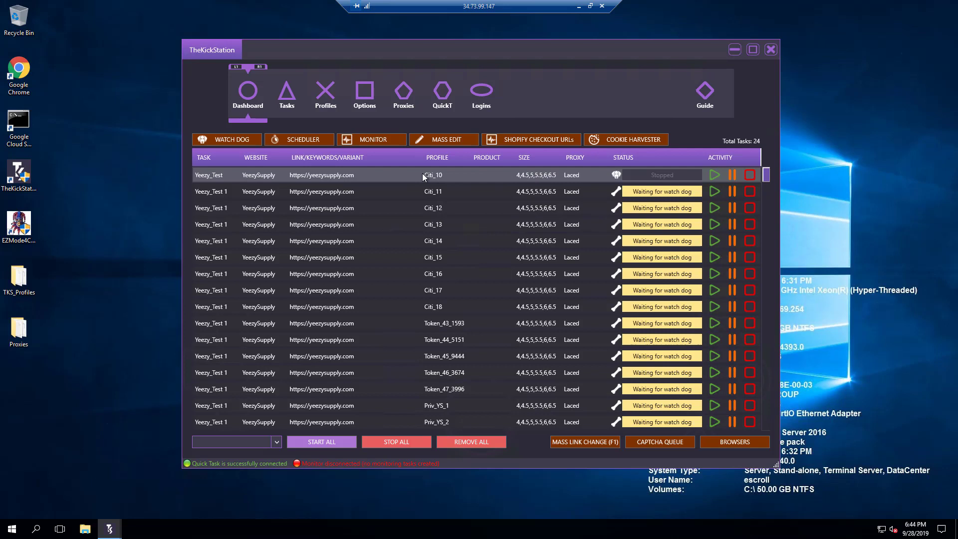
{"action": "scroll", "coordinate": [582, 339], "scroll_direction": "down", "scroll_amount": 3}
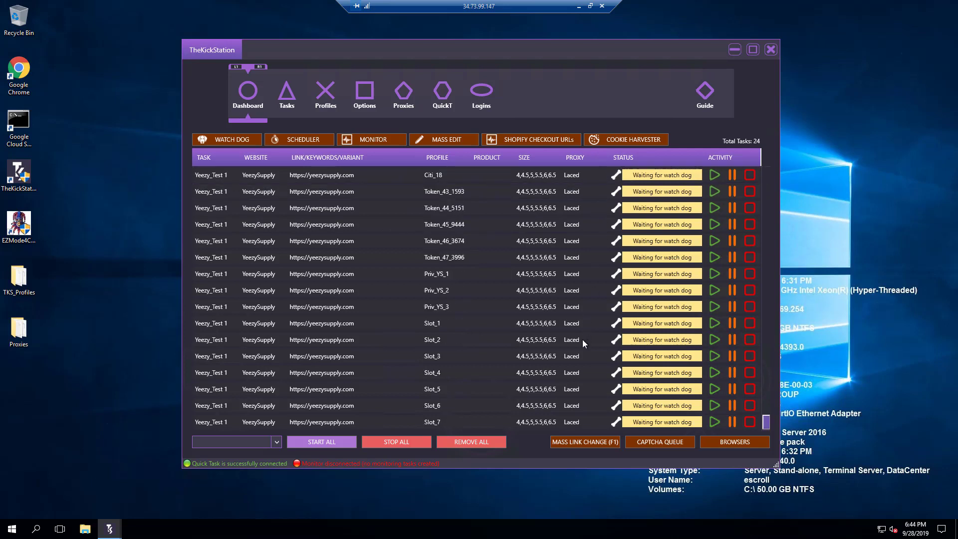
{"action": "scroll", "coordinate": [544, 260], "scroll_direction": "up", "scroll_amount": 3}
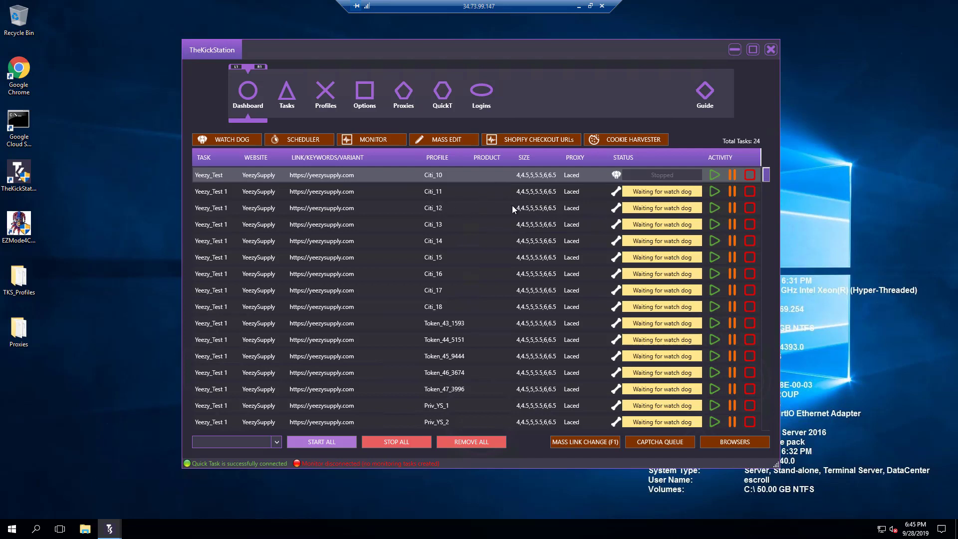
Set Yeezy_Test's retry delay to 10000–15000 and save the task.
{"action": "right_click", "coordinate": [482, 173]}
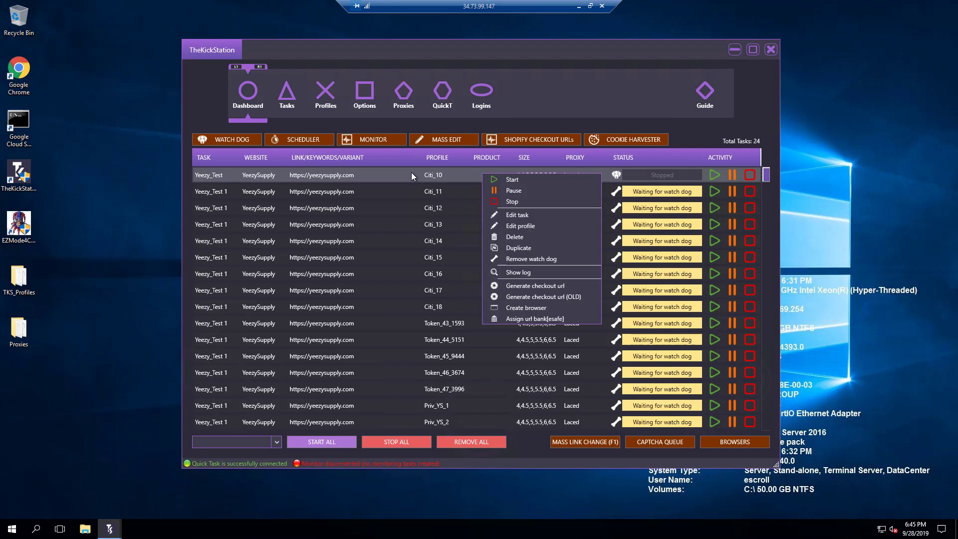
{"action": "left_click", "coordinate": [517, 215]}
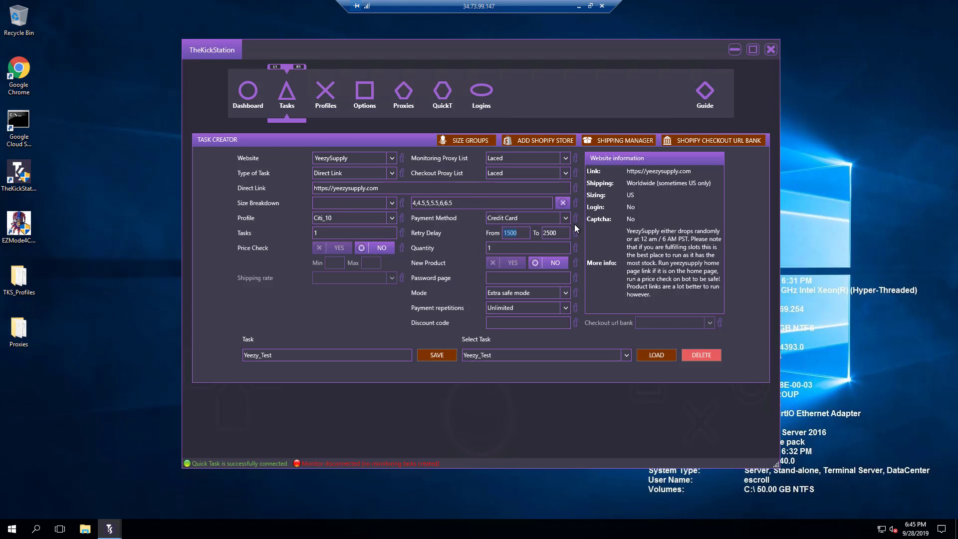
{"action": "type", "text": "5000"}
{"action": "double_click", "coordinate": [521, 237]}
{"action": "type", "text": "10000"}
{"action": "left_click", "coordinate": [447, 353]}
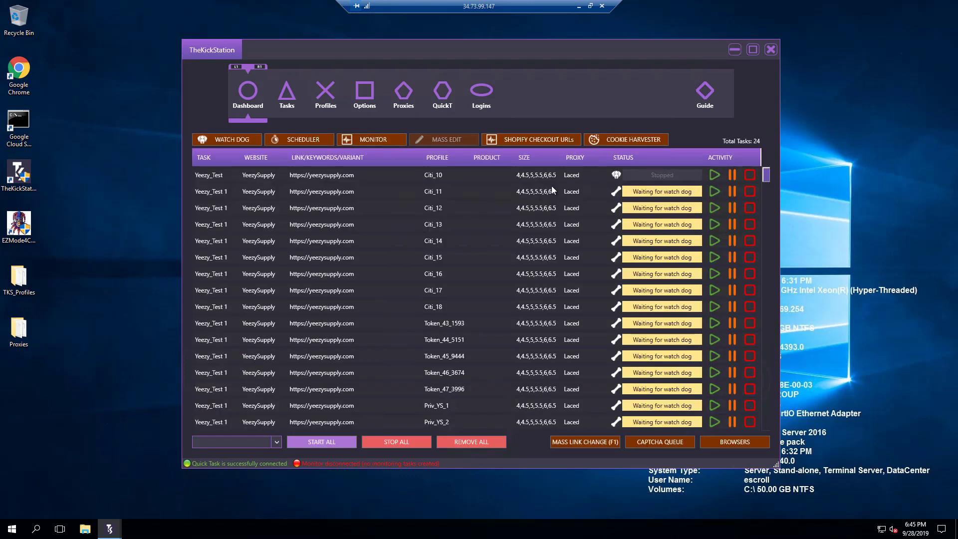
Reopen Yeezy_Test, enable a price check of 1000–1005, and save it.
{"action": "right_click", "coordinate": [379, 178]}
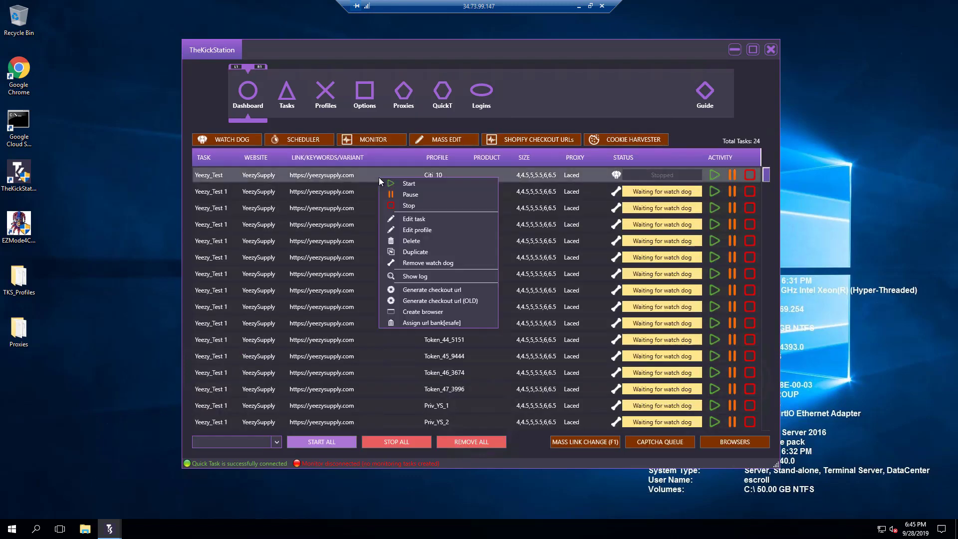
{"action": "left_click", "coordinate": [423, 218]}
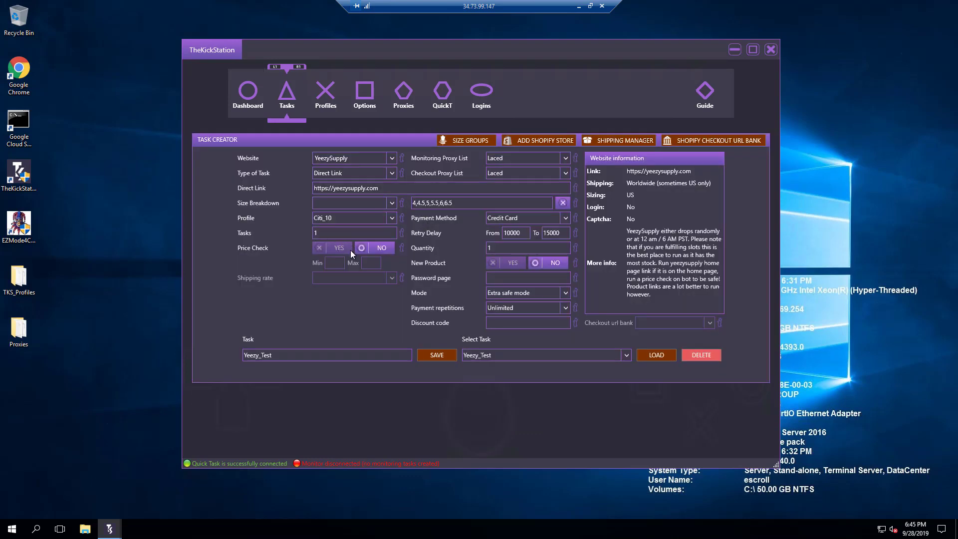
{"action": "left_click", "coordinate": [331, 249]}
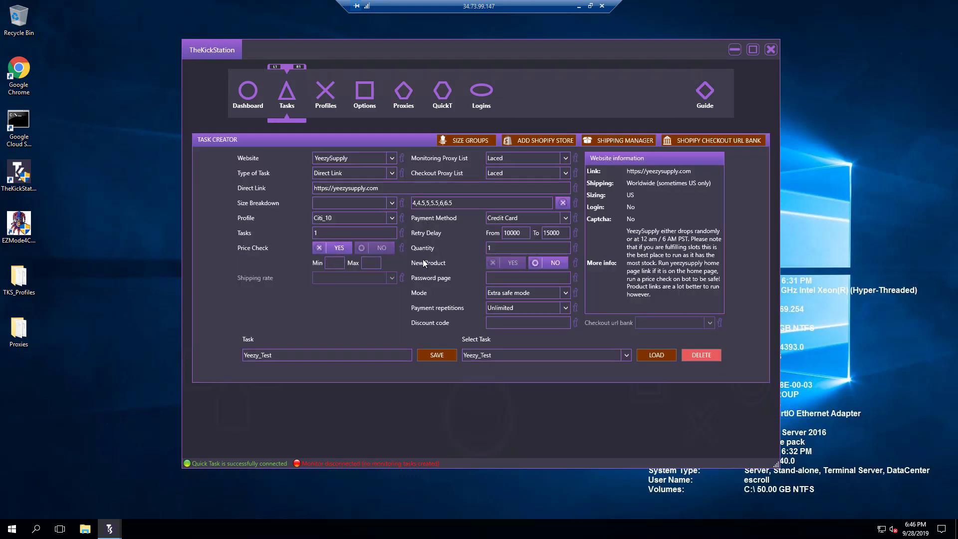
{"action": "type", "text": "1000"}
{"action": "key", "text": "Tab"}
{"action": "type", "text": "100"}
{"action": "left_click", "coordinate": [422, 360]}
Save the task, start the Yeezy_Test watch dog, then re-save the first task's settings unchanged.
{"action": "left_click", "coordinate": [436, 355]}
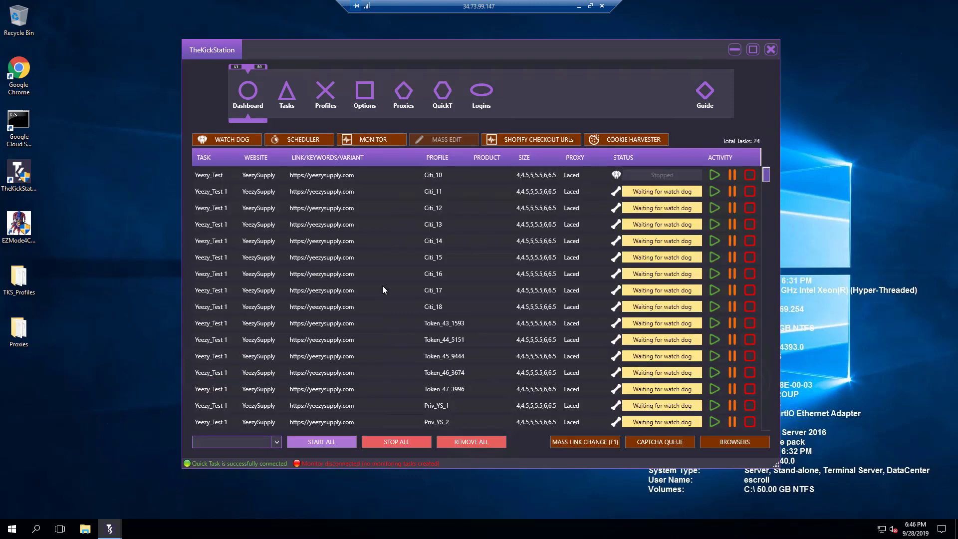
{"action": "left_click", "coordinate": [714, 175]}
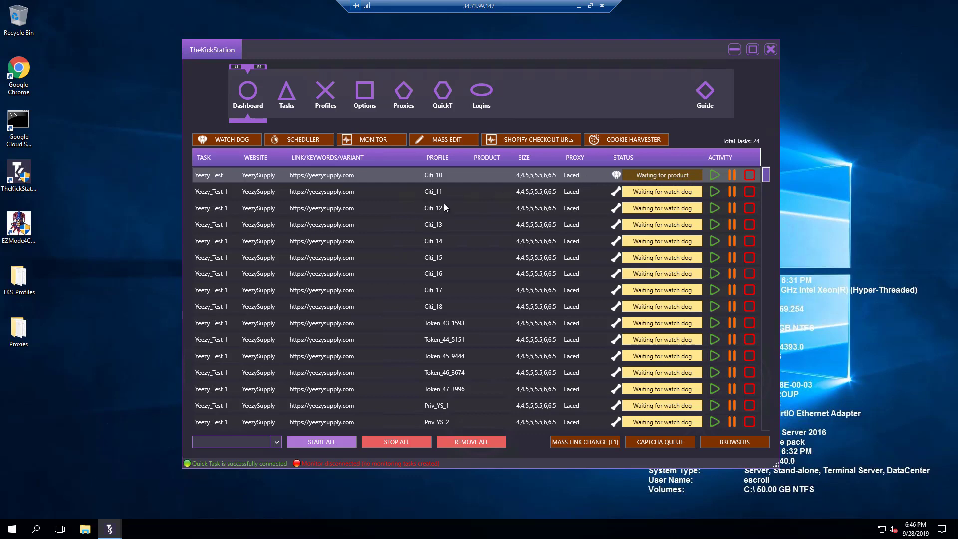
{"action": "right_click", "coordinate": [486, 172]}
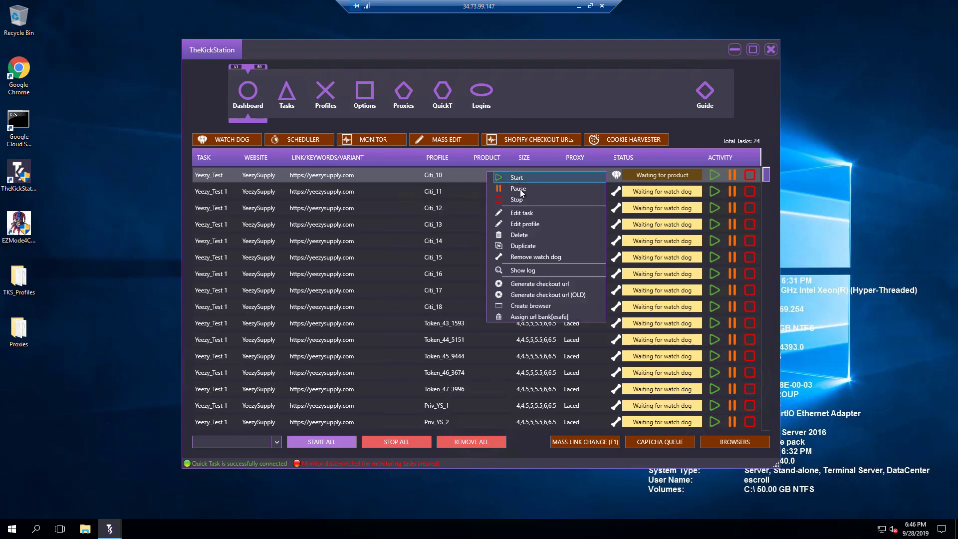
{"action": "left_click", "coordinate": [392, 230]}
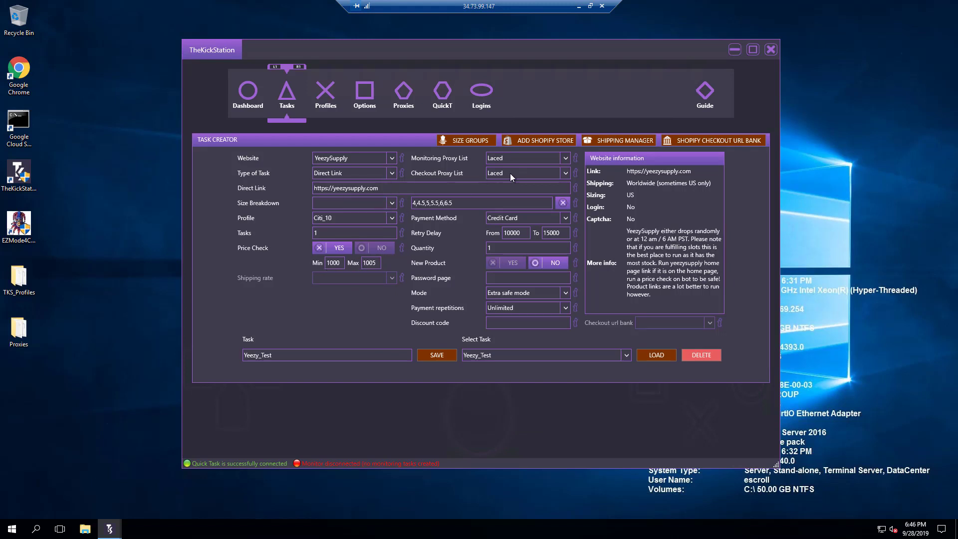
{"action": "left_click", "coordinate": [450, 353]}
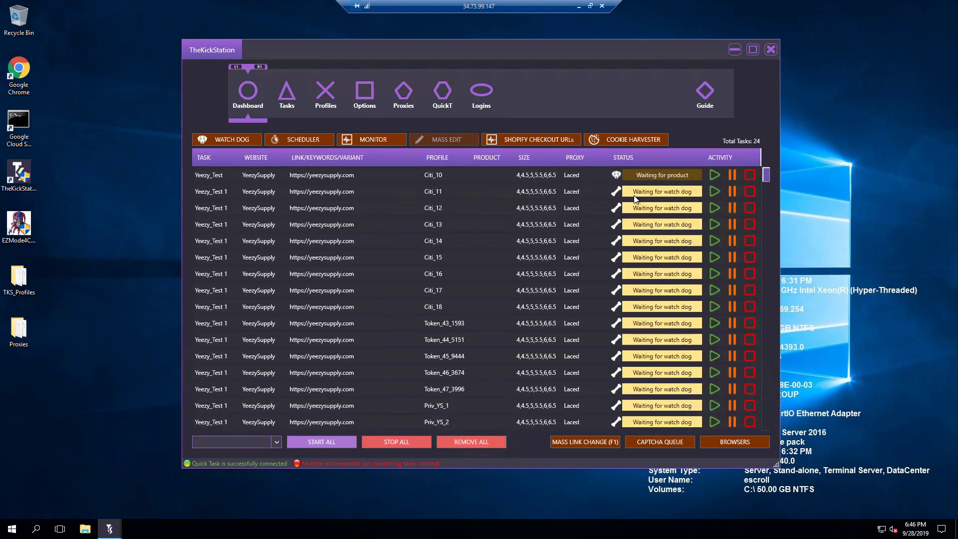
{"action": "left_click", "coordinate": [574, 198]}
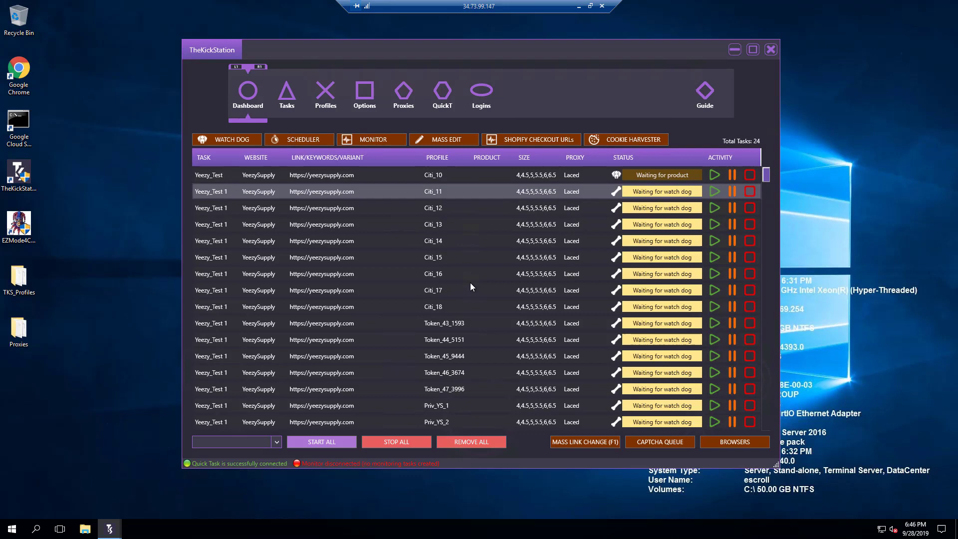
Select all tasks and open Mass Edit, then cancel without changes.
{"action": "scroll", "coordinate": [475, 272], "scroll_direction": "down", "scroll_amount": 3}
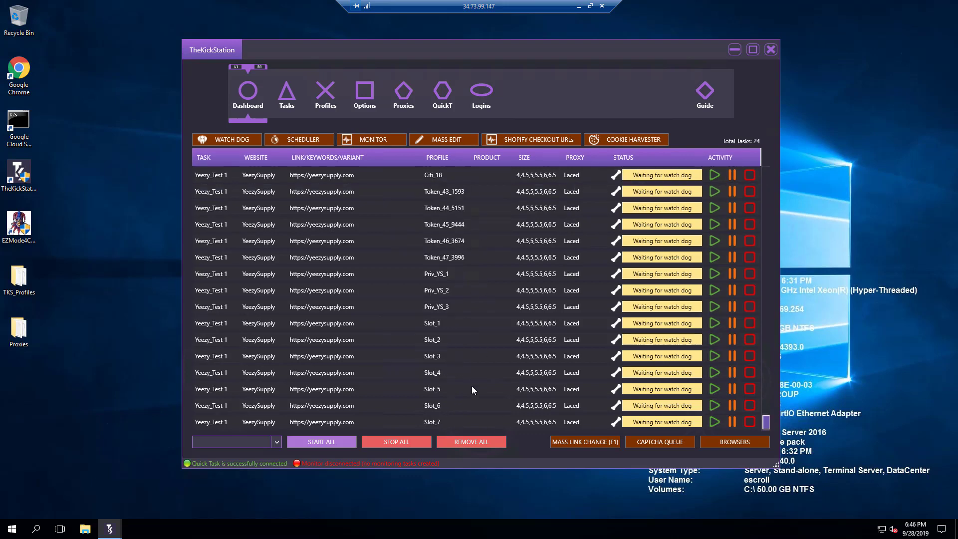
{"action": "key", "text": "ctrl+a"}
{"action": "left_click", "coordinate": [442, 140]}
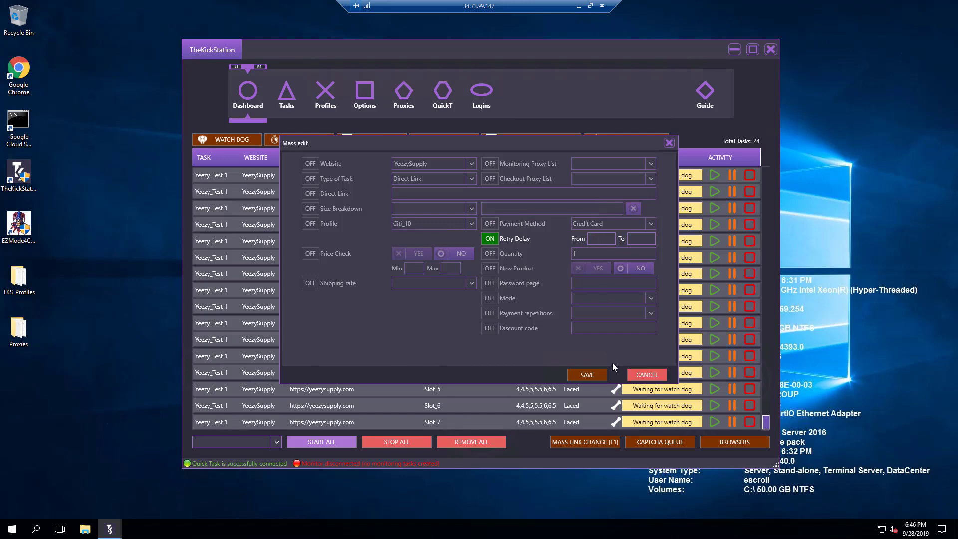
{"action": "left_click", "coordinate": [654, 375]}
Open Token_44_5151's settings, return to the Dashboard, and select Citi_10 and Citi_11.
{"action": "right_click", "coordinate": [427, 214]}
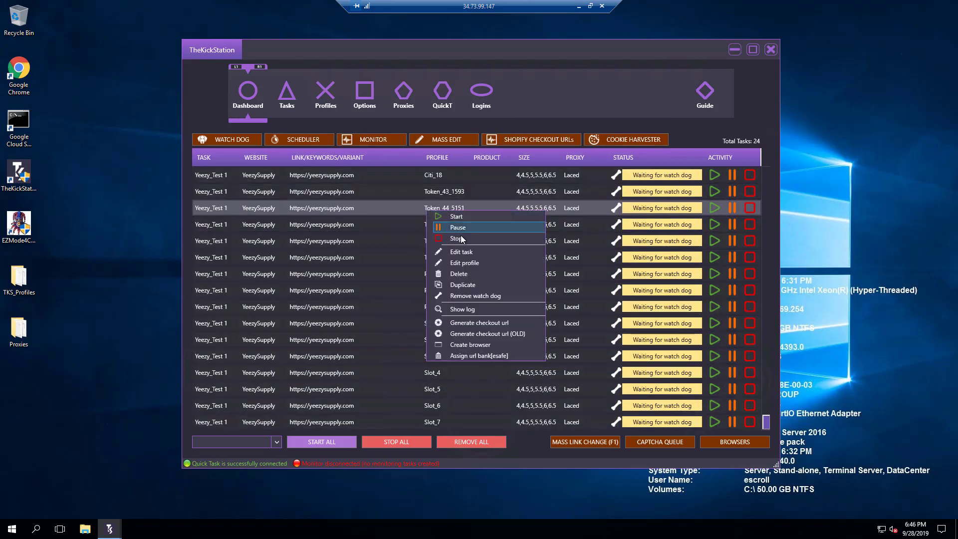
{"action": "left_click", "coordinate": [464, 253]}
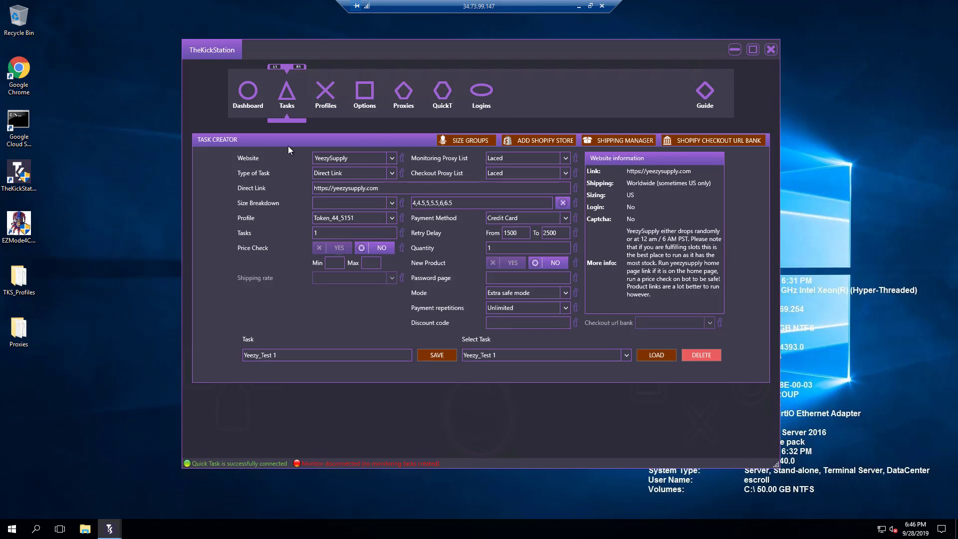
{"action": "left_click", "coordinate": [241, 103]}
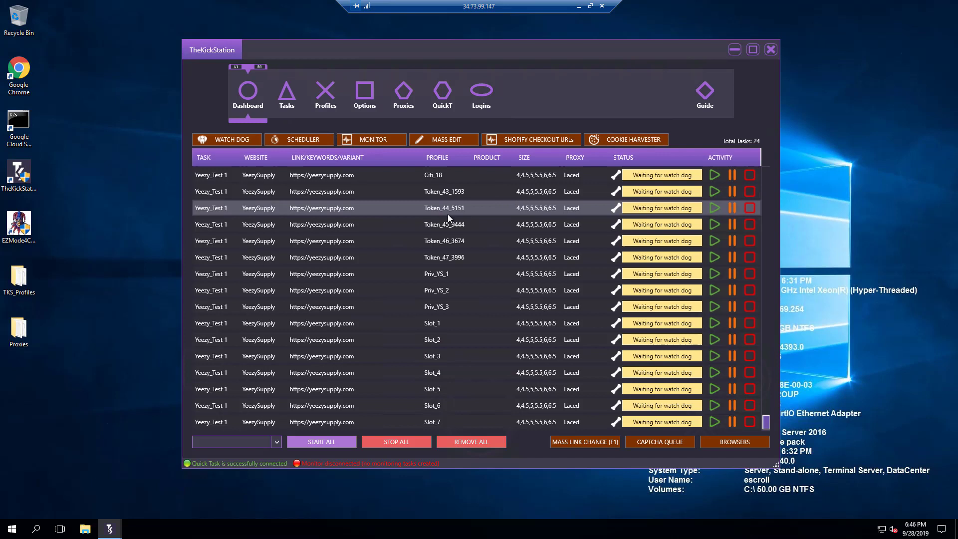
{"action": "scroll", "coordinate": [447, 214], "scroll_direction": "up", "scroll_amount": 3}
{"action": "left_click", "coordinate": [459, 178]}
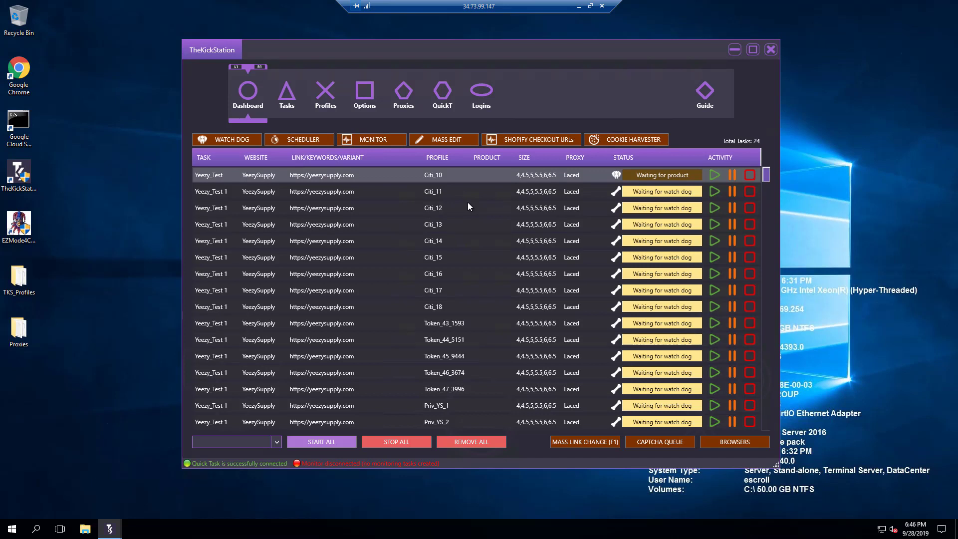
{"action": "left_click", "coordinate": [466, 192]}
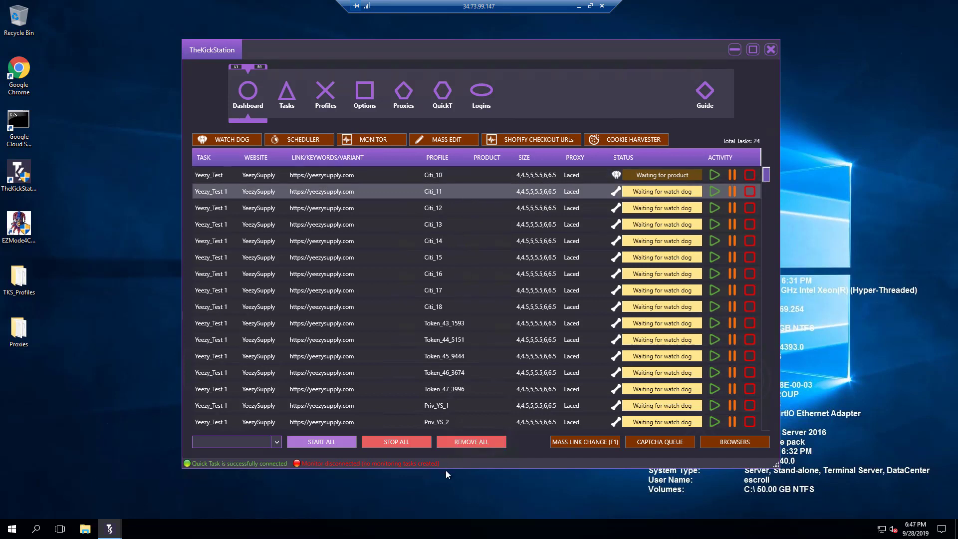
Enlarge and raise the main window, open MONITOR, and dock the Monitor window at the left edge.
{"action": "left_click_drag", "start_coordinate": [446, 469], "coordinate": [446, 486]}
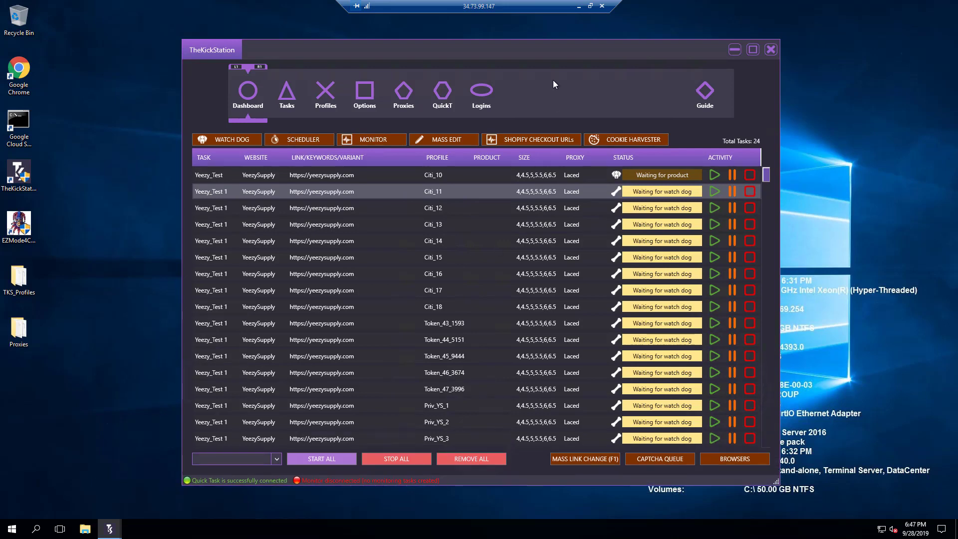
{"action": "left_click_drag", "start_coordinate": [549, 43], "coordinate": [541, 29]}
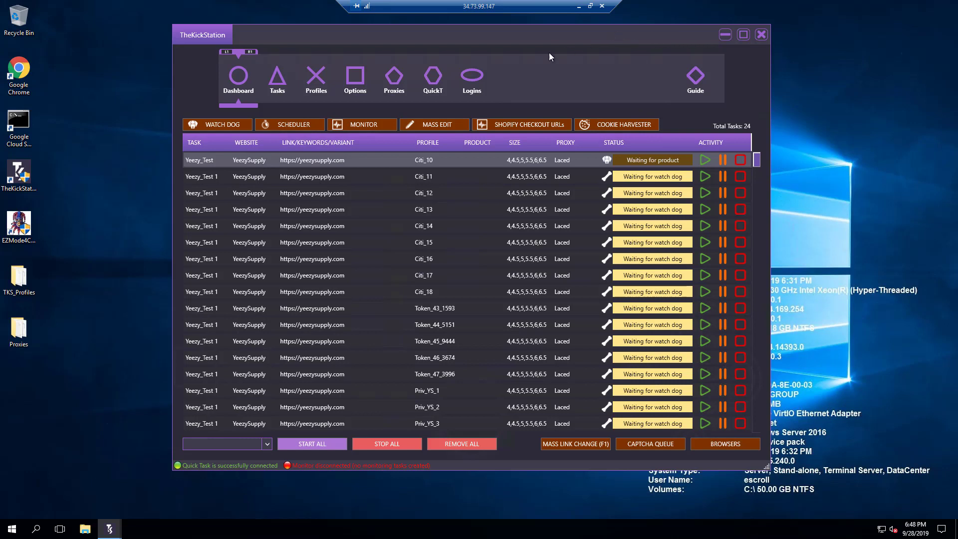
{"action": "left_click", "coordinate": [366, 126]}
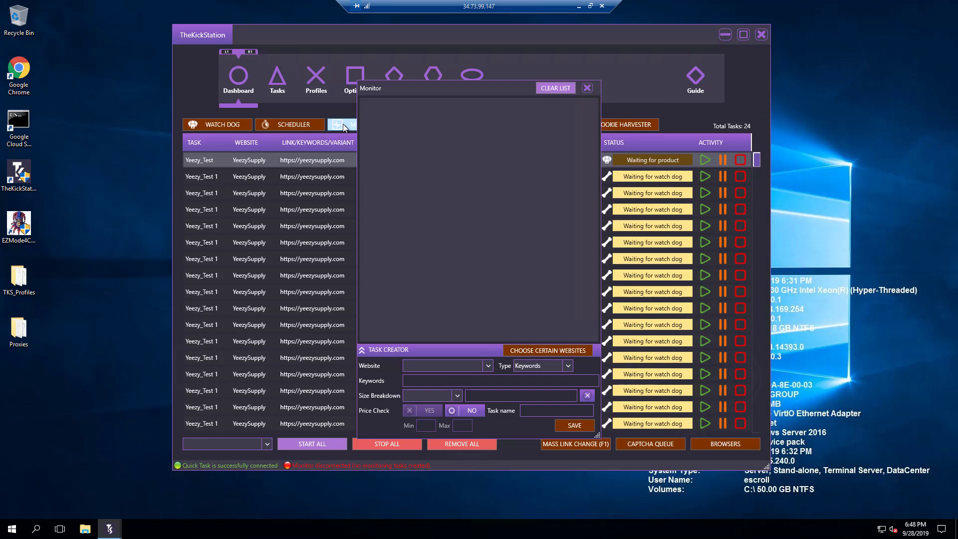
{"action": "left_click_drag", "start_coordinate": [416, 92], "coordinate": [307, 91]}
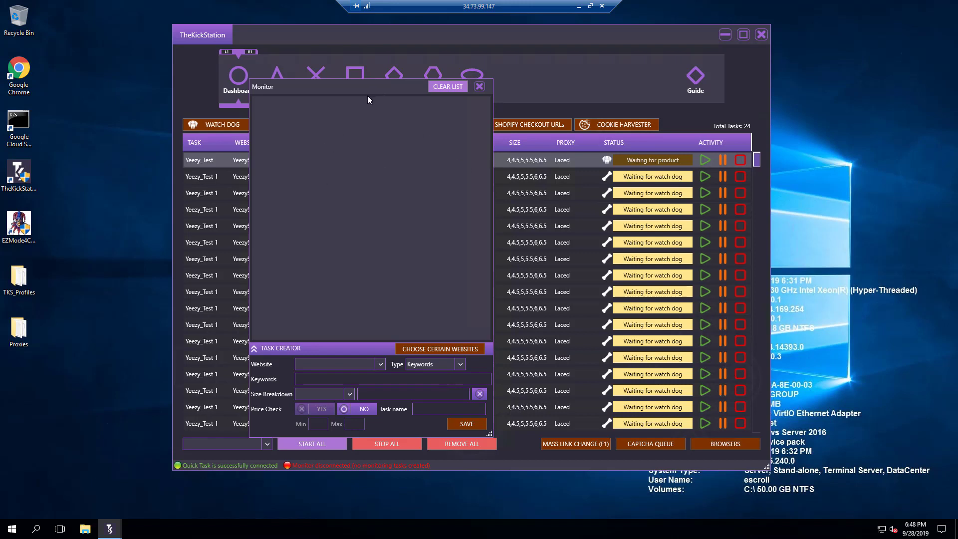
{"action": "left_click_drag", "start_coordinate": [351, 89], "coordinate": [194, 83]}
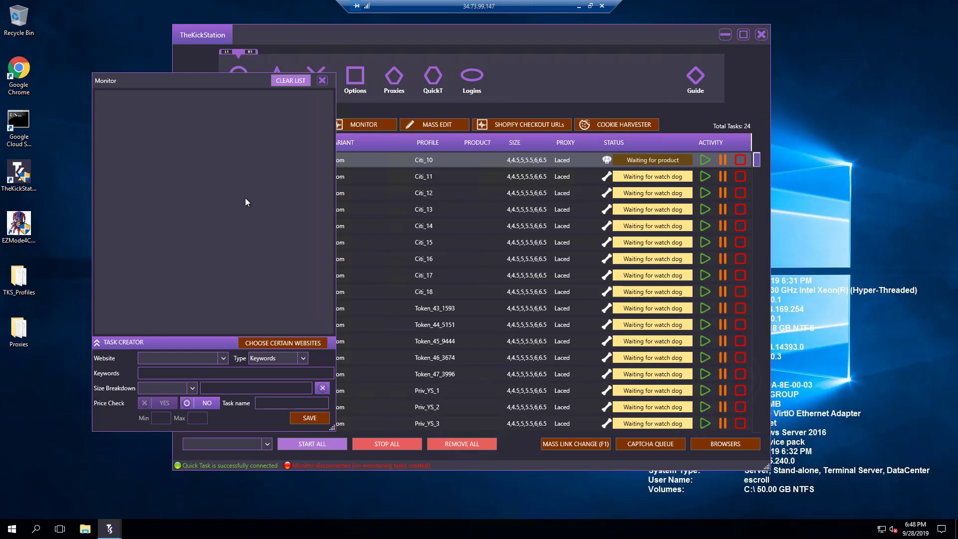
Choose Travis Scott (Shop) as the website in the Monitor Task Creator.
{"action": "left_click_drag", "start_coordinate": [235, 80], "coordinate": [238, 64]}
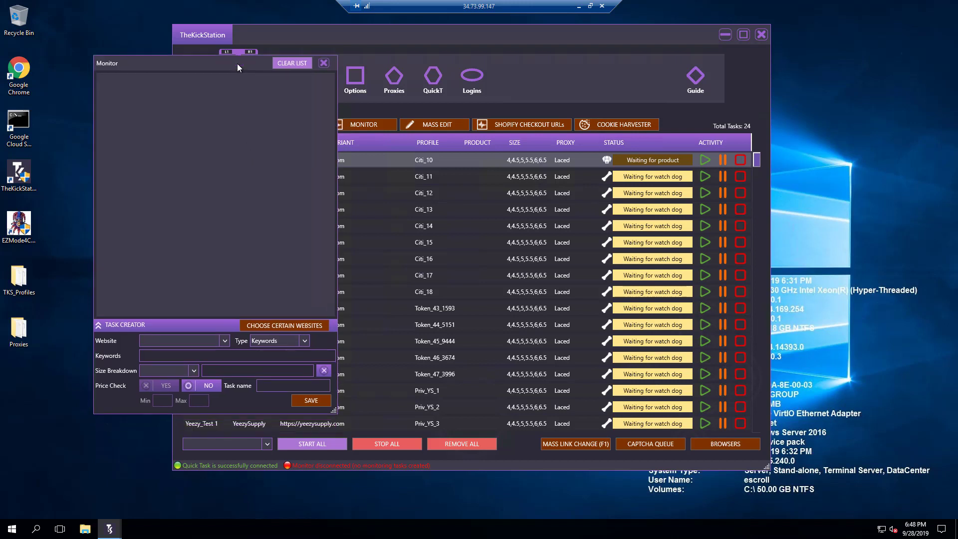
{"action": "left_click", "coordinate": [224, 341]}
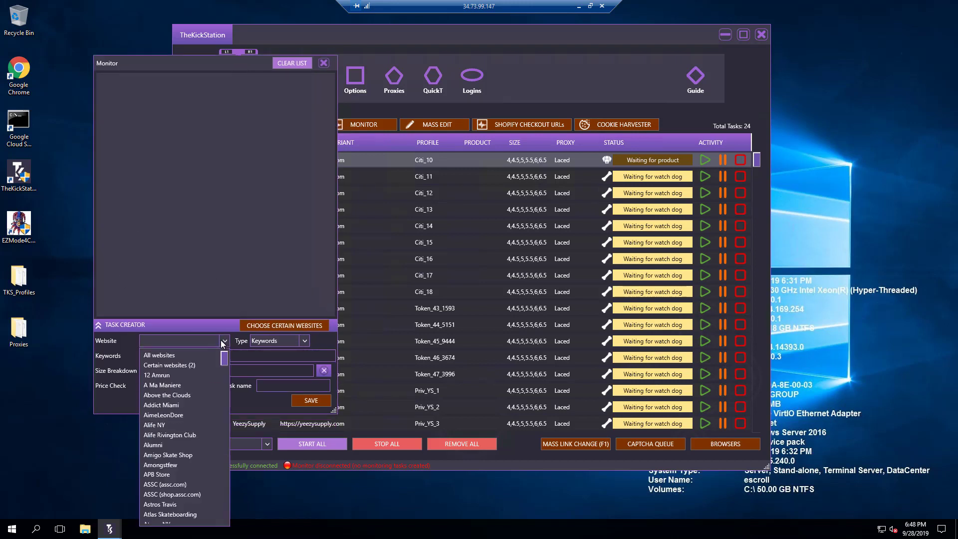
{"action": "left_click_drag", "start_coordinate": [226, 364], "coordinate": [225, 509]}
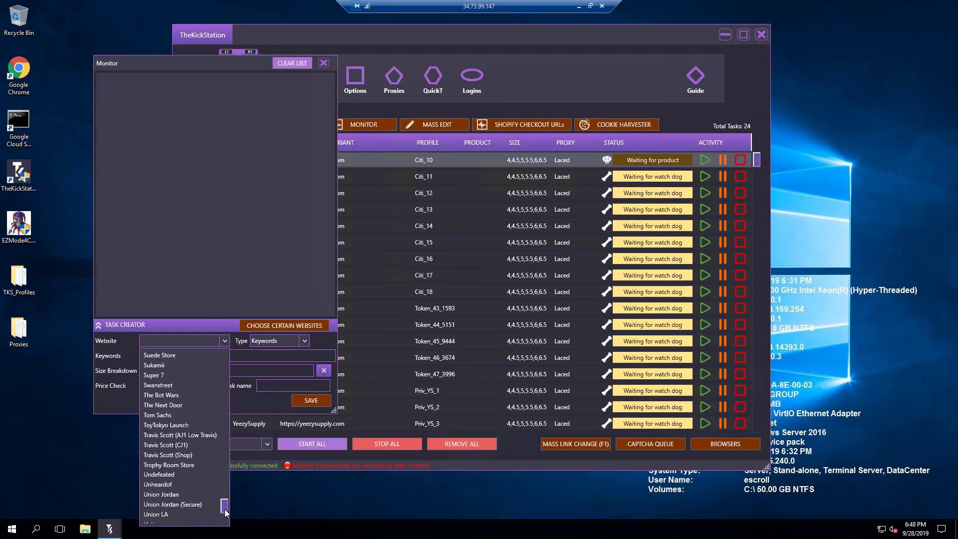
{"action": "left_click", "coordinate": [190, 455]}
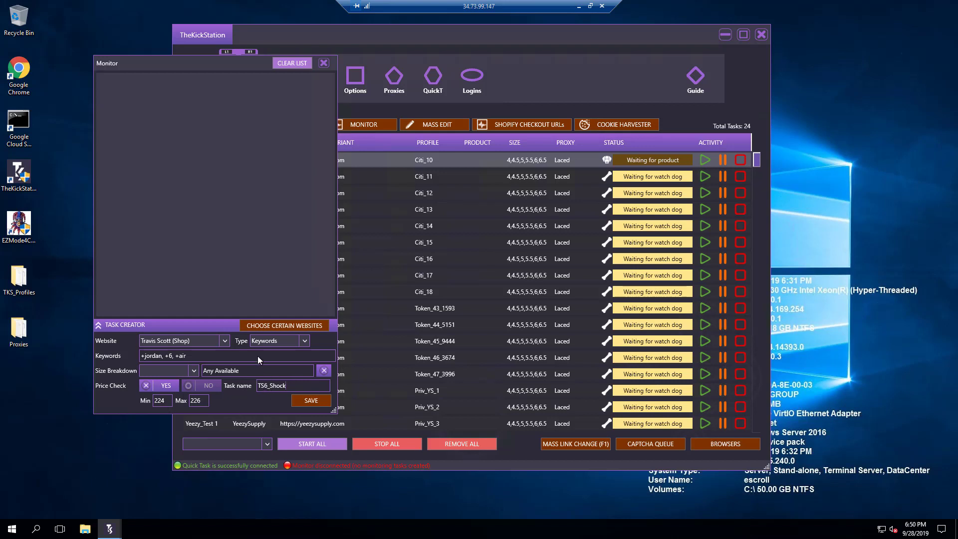
Save the TS6_Shock monitor task so the count reaches 25, then open the QuickT settings page.
{"action": "left_click", "coordinate": [310, 401]}
{"action": "left_click_drag", "start_coordinate": [227, 65], "coordinate": [218, 62]}
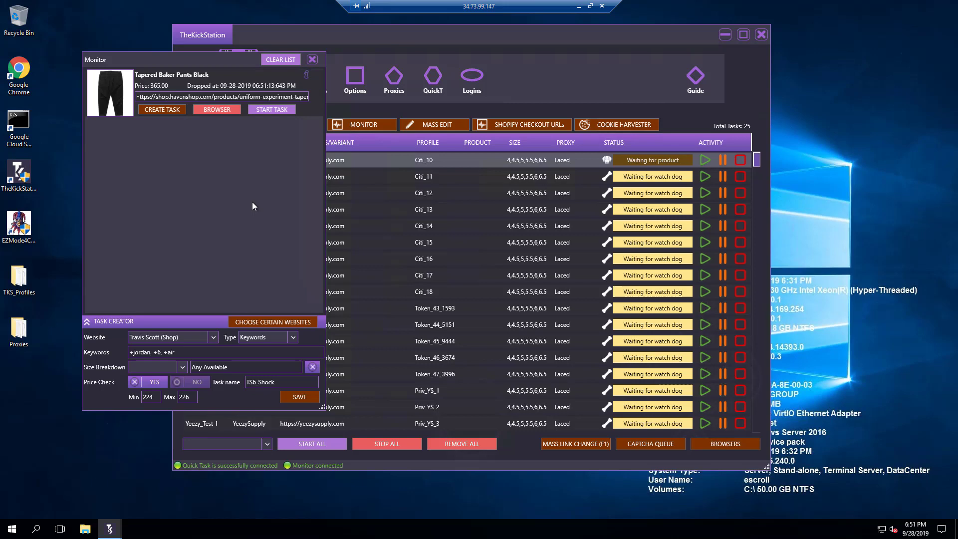
{"action": "left_click", "coordinate": [434, 78]}
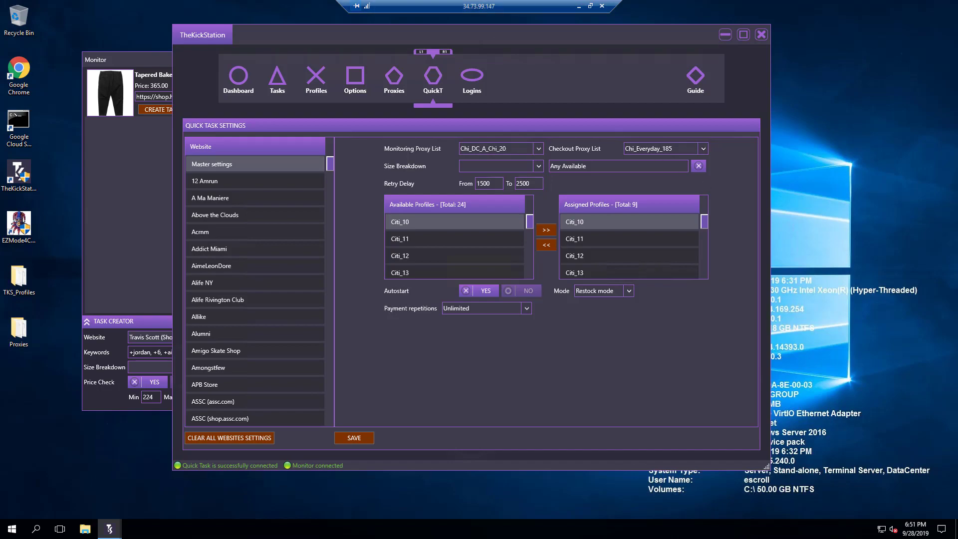
{"action": "key", "text": "alt+Tab"}
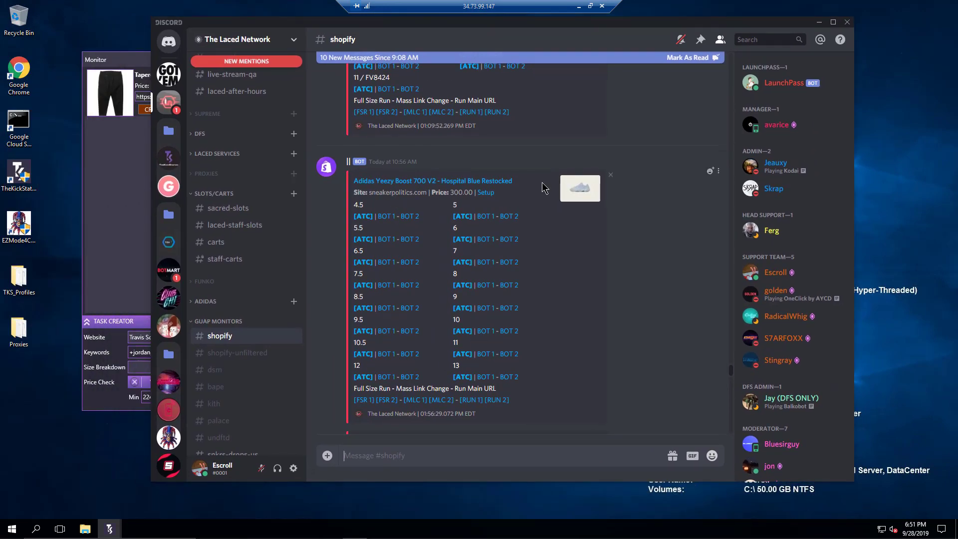
{"action": "left_click_drag", "start_coordinate": [358, 181], "coordinate": [519, 188]}
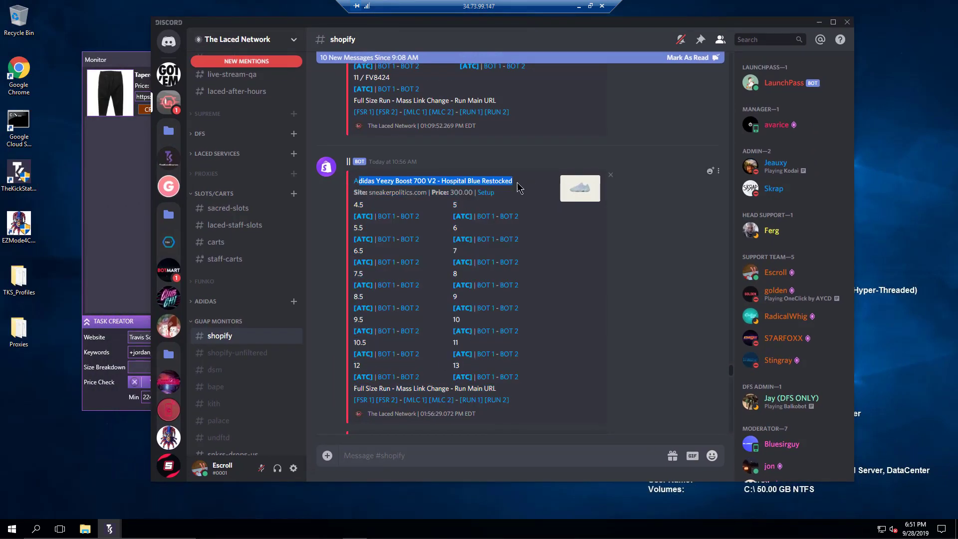
{"action": "left_click", "coordinate": [521, 187]}
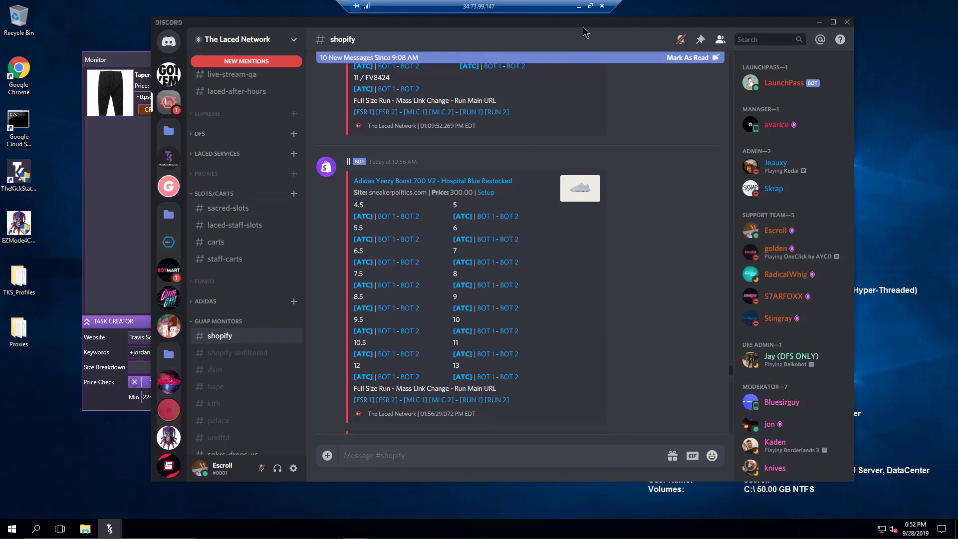
{"action": "key", "text": "ctrl+super+Right"}
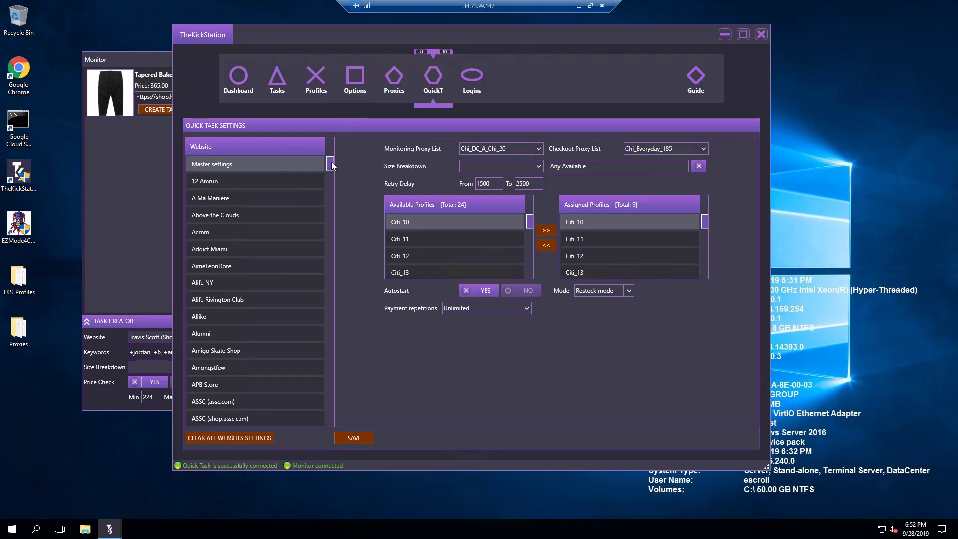
Load the YeezySupply quick task settings, glance at Discord, then bring TheKickStation back.
{"action": "left_click_drag", "start_coordinate": [331, 161], "coordinate": [305, 420]}
{"action": "left_click", "coordinate": [233, 369]}
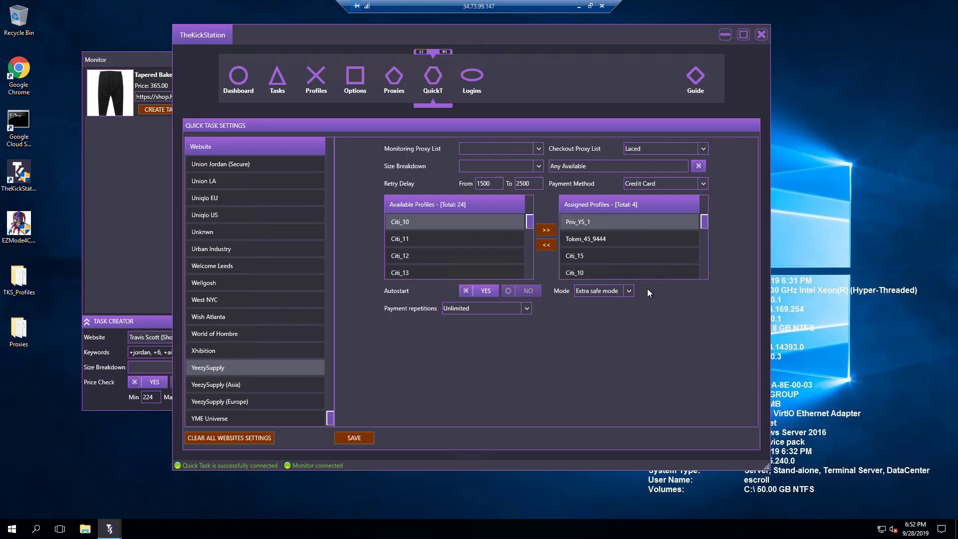
{"action": "key", "text": "alt+Tab"}
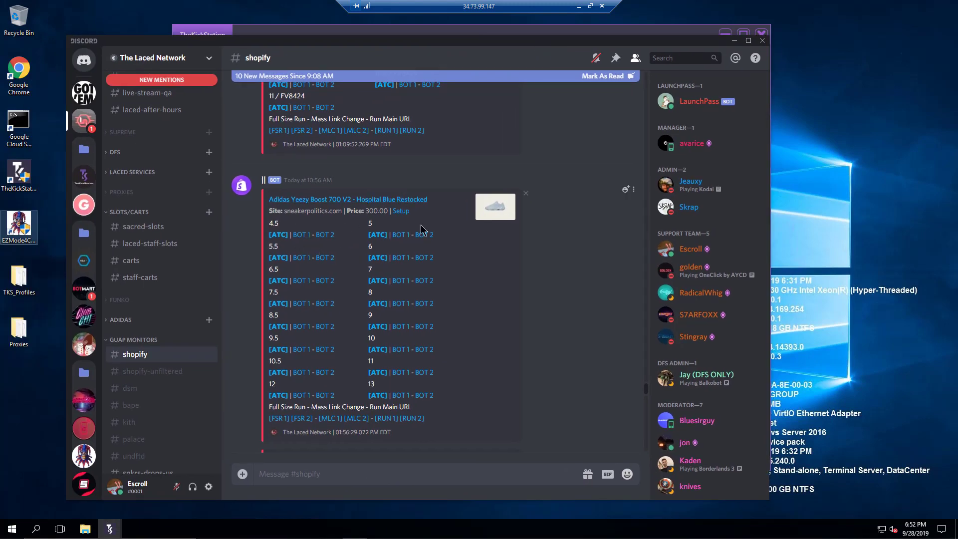
{"action": "left_click", "coordinate": [599, 30]}
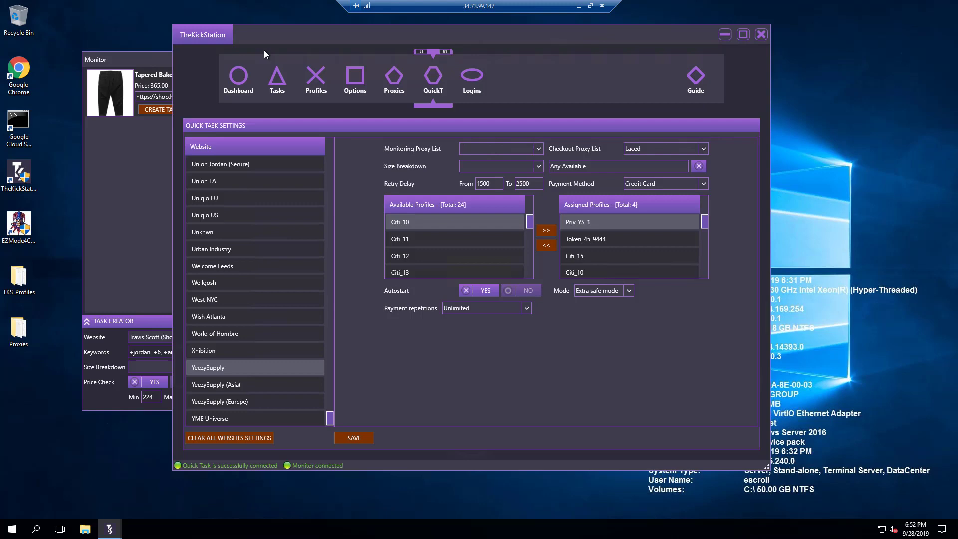
From the dashboard, open the QuickT settings page and scroll its website list up to Travis Scott.
{"action": "left_click", "coordinate": [240, 79]}
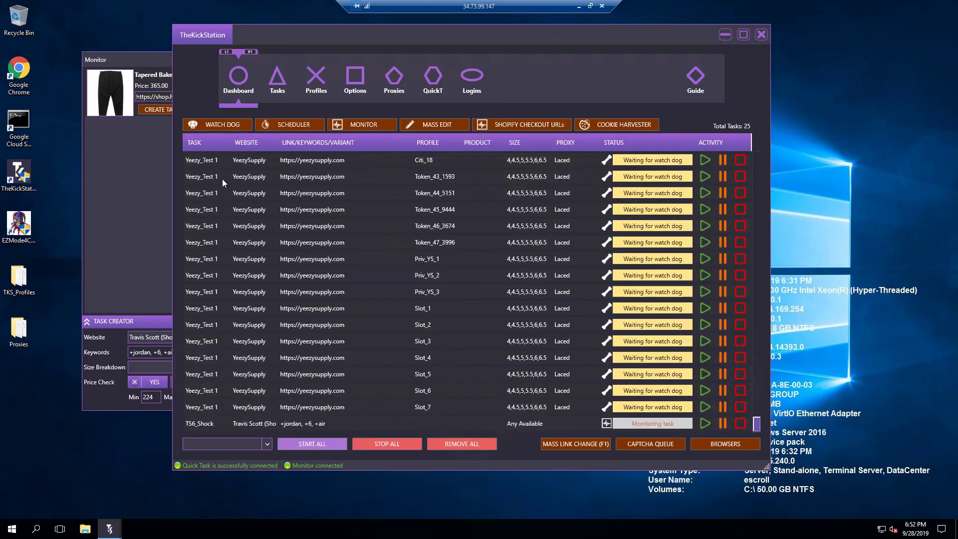
{"action": "scroll", "coordinate": [346, 215], "scroll_direction": "up", "scroll_amount": 3}
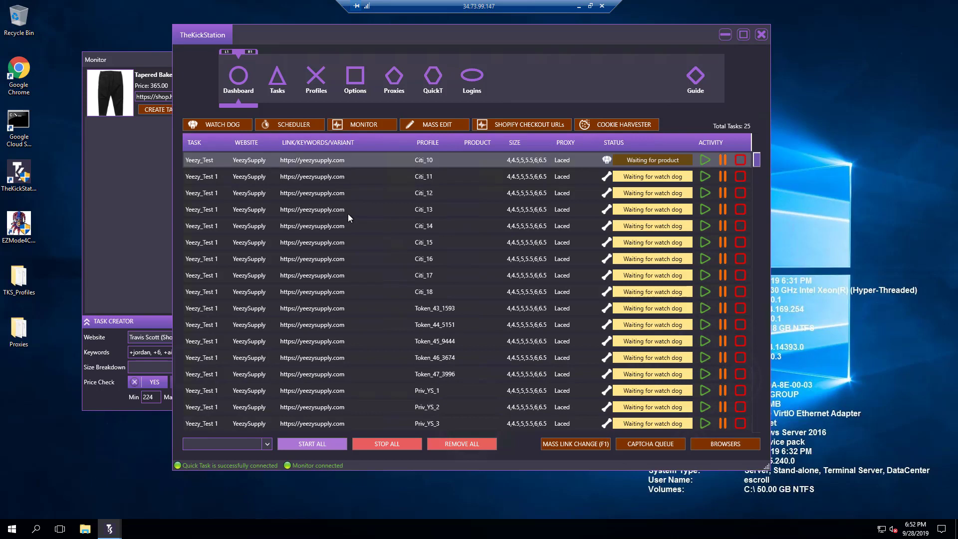
{"action": "left_click", "coordinate": [426, 77]}
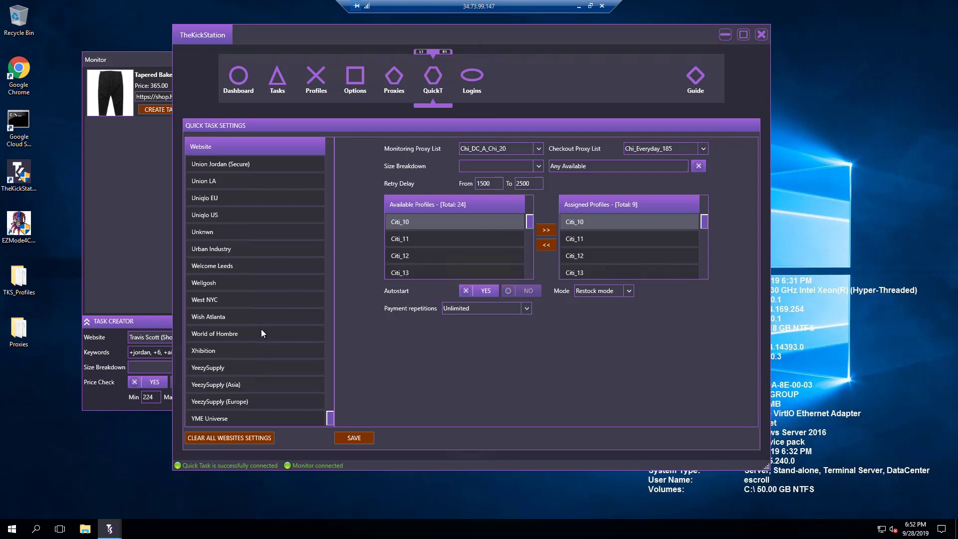
{"action": "scroll", "coordinate": [261, 329], "scroll_direction": "up", "scroll_amount": 3}
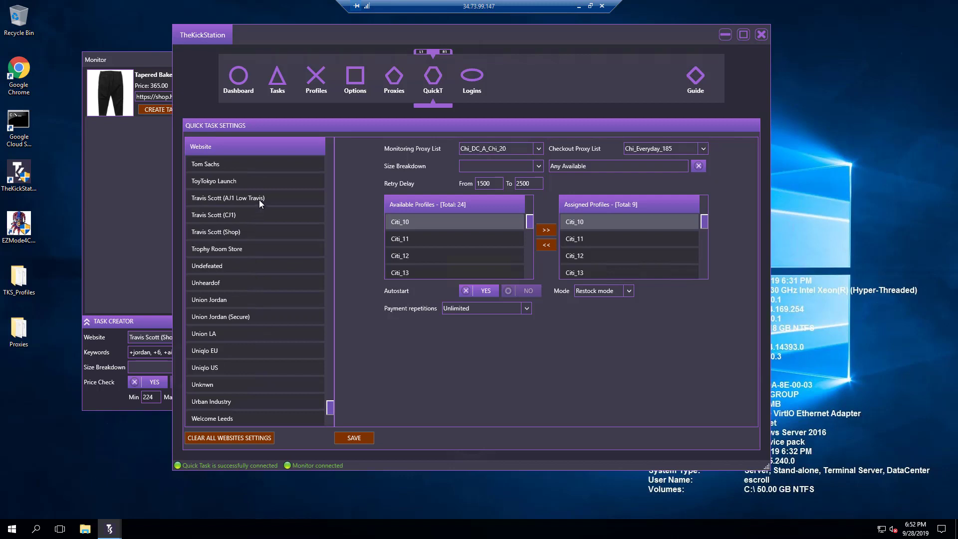
Select Travis Scott (AJ1 Low Travis) and assign profiles Citi_10, Citi_17 and Token_47_3996.
{"action": "left_click", "coordinate": [259, 199]}
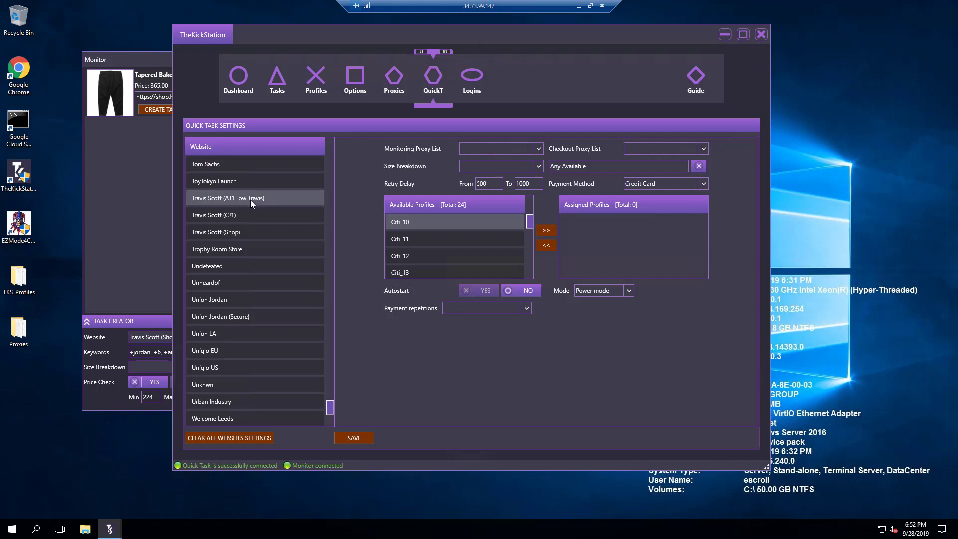
{"action": "scroll", "coordinate": [251, 214], "scroll_direction": "up", "scroll_amount": 1}
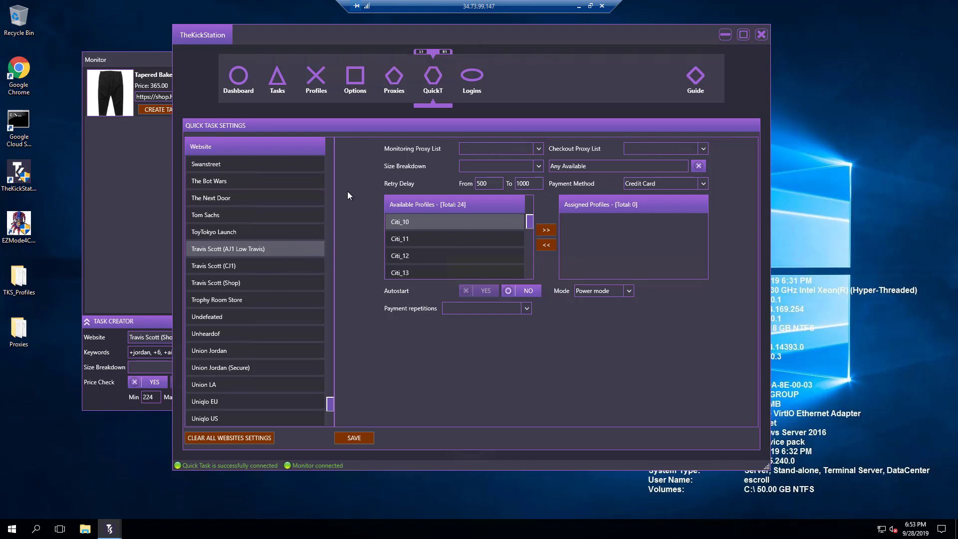
{"action": "double_click", "coordinate": [457, 223]}
{"action": "scroll", "coordinate": [459, 252], "scroll_direction": "down", "scroll_amount": 5}
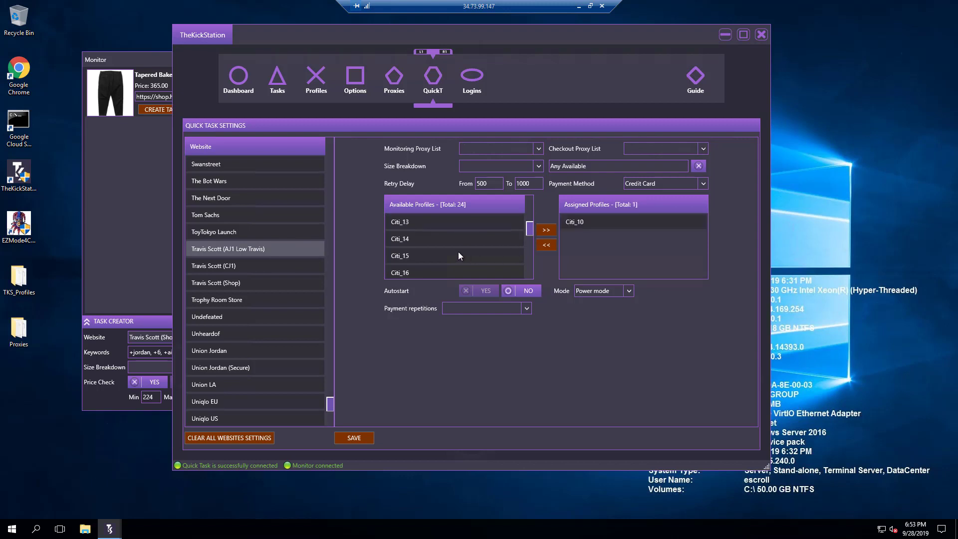
{"action": "scroll", "coordinate": [437, 234], "scroll_direction": "down", "scroll_amount": 3}
{"action": "double_click", "coordinate": [435, 246]}
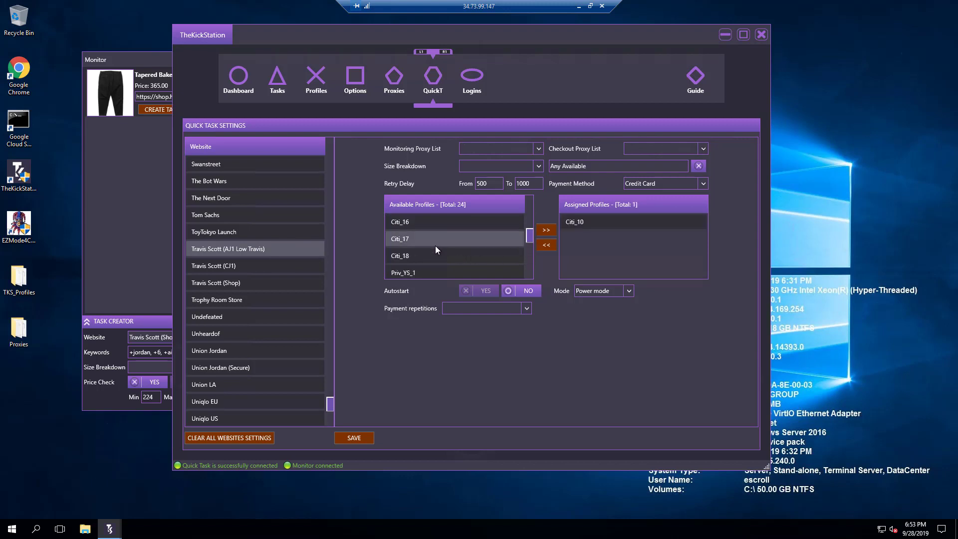
{"action": "scroll", "coordinate": [436, 255], "scroll_direction": "down", "scroll_amount": 5}
{"action": "double_click", "coordinate": [436, 255]}
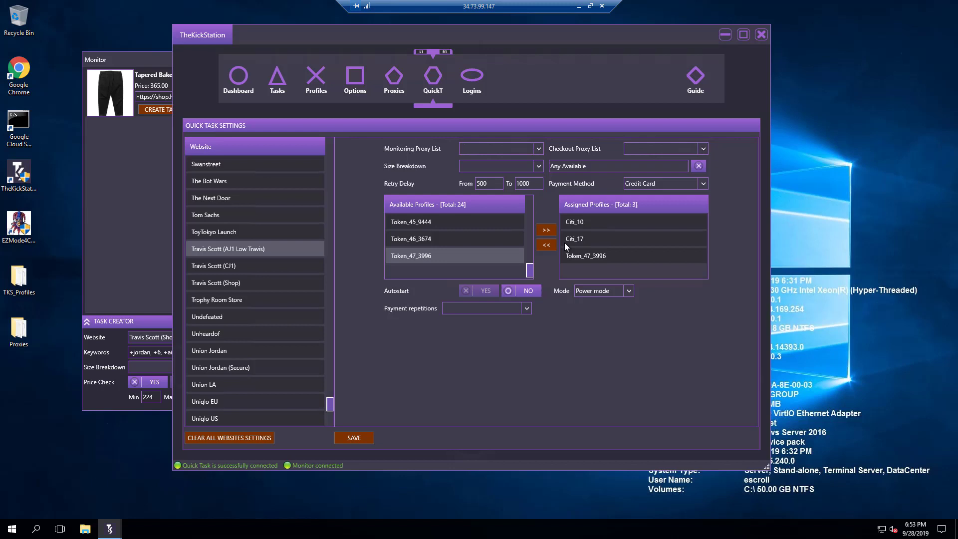
Set both the monitoring and checkout proxy lists to resi_mix.
{"action": "left_click", "coordinate": [527, 148]}
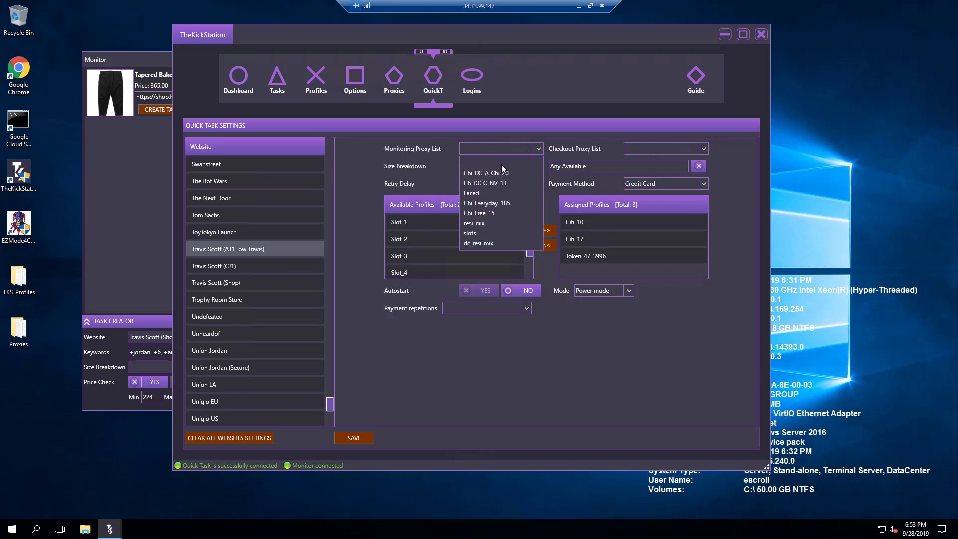
{"action": "left_click", "coordinate": [483, 222]}
{"action": "left_click", "coordinate": [642, 151]}
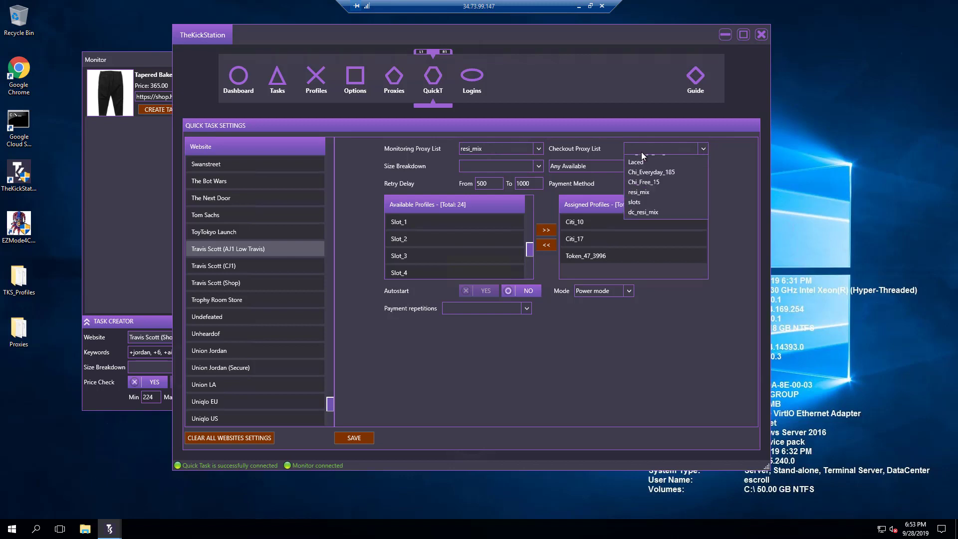
{"action": "left_click", "coordinate": [643, 233]}
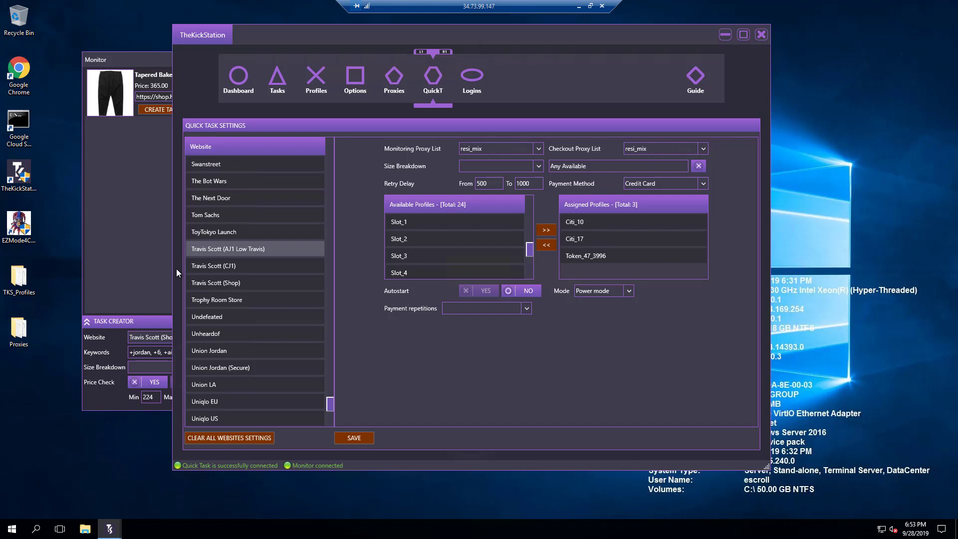
Turn autostart on, choose Extra safe mode, set repetitions to Unlimited, and save.
{"action": "left_click", "coordinate": [486, 292]}
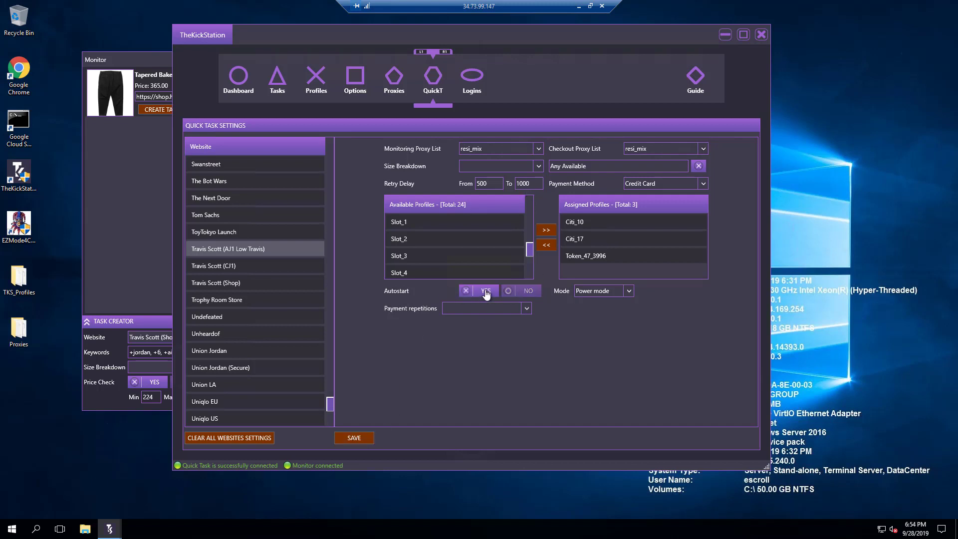
{"action": "left_click", "coordinate": [614, 289]}
{"action": "left_click", "coordinate": [599, 309]}
{"action": "left_click", "coordinate": [527, 309]}
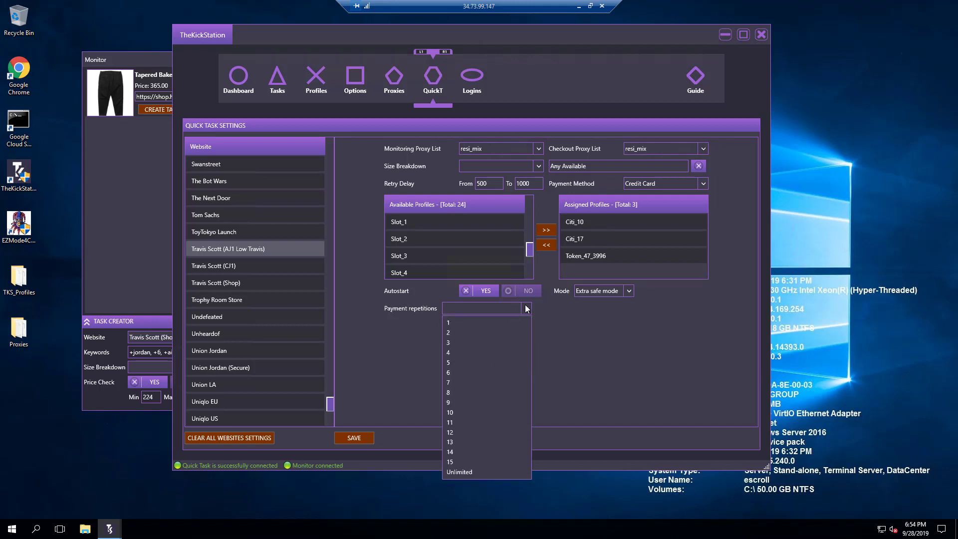
{"action": "left_click", "coordinate": [471, 475]}
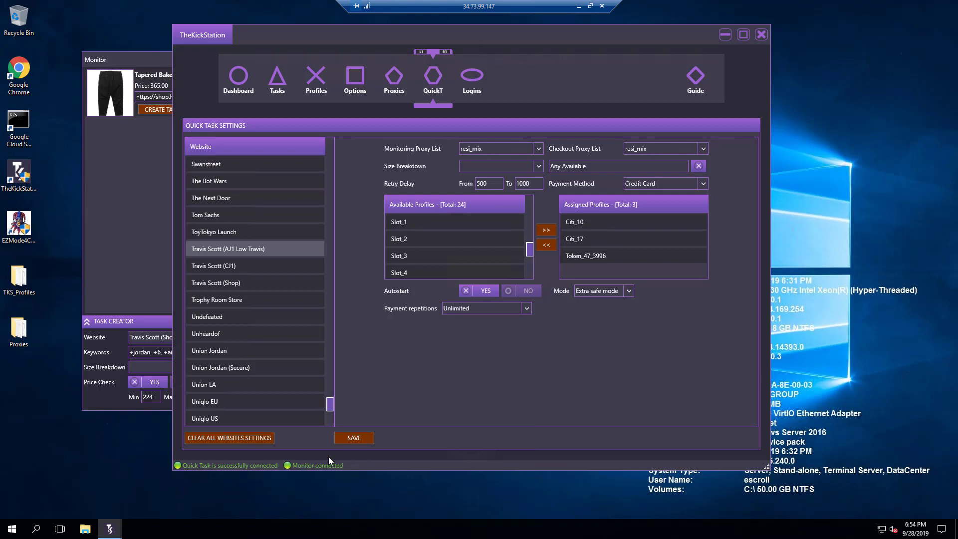
{"action": "left_click", "coordinate": [341, 442]}
Window the remote desktop and highlight the size run in Discord's restock message.
{"action": "left_click_drag", "start_coordinate": [530, 251], "coordinate": [530, 218]}
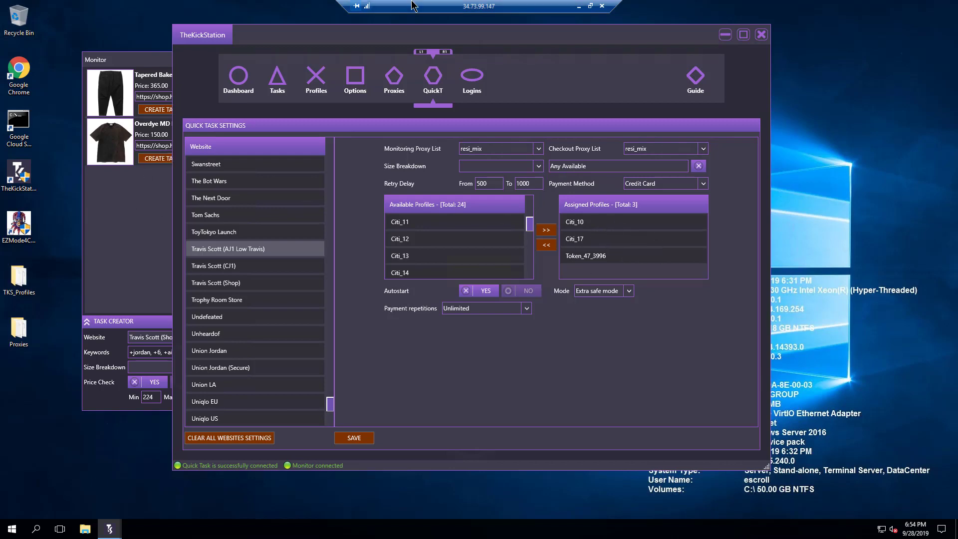
{"action": "left_click", "coordinate": [590, 6]}
{"action": "left_click", "coordinate": [459, 56]}
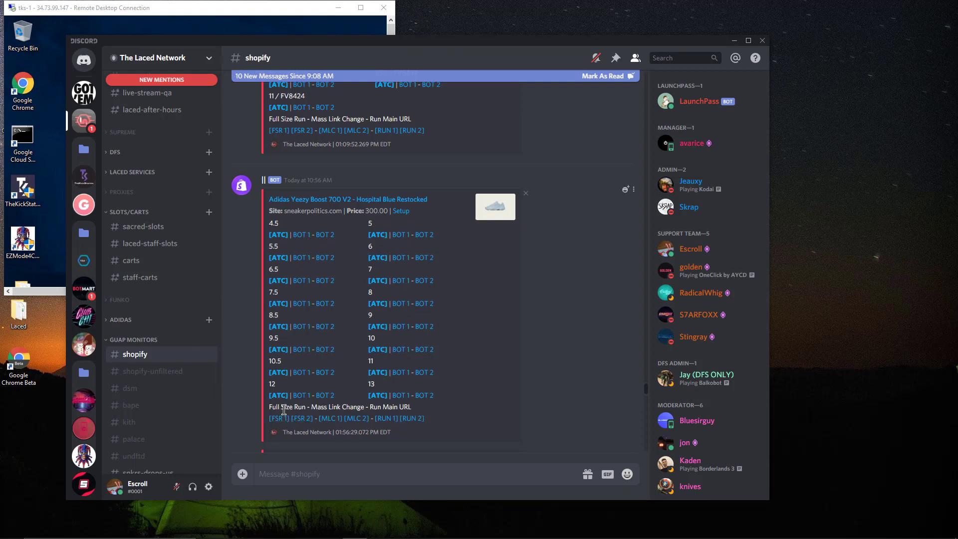
{"action": "left_click_drag", "start_coordinate": [280, 407], "coordinate": [363, 407]}
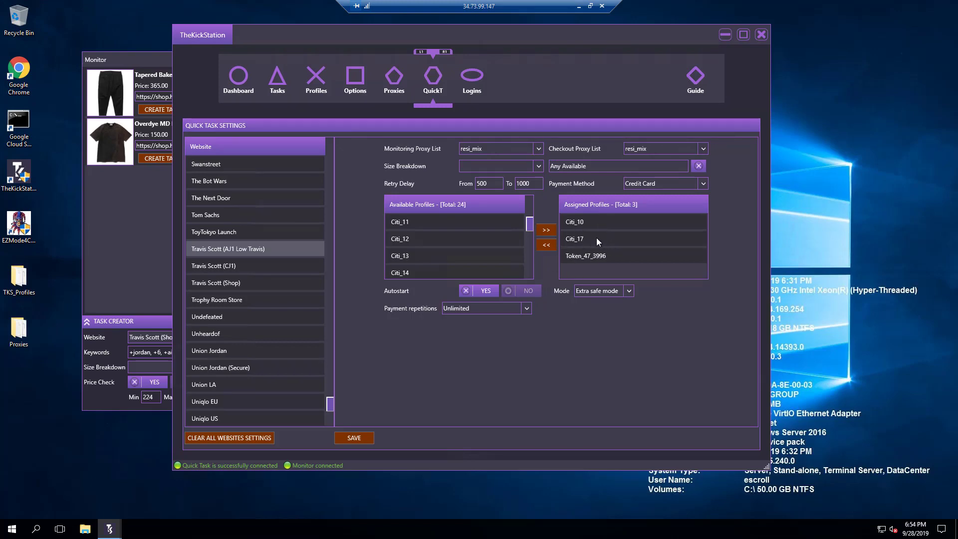
{"action": "left_click", "coordinate": [590, 6]}
{"action": "left_click", "coordinate": [490, 324]}
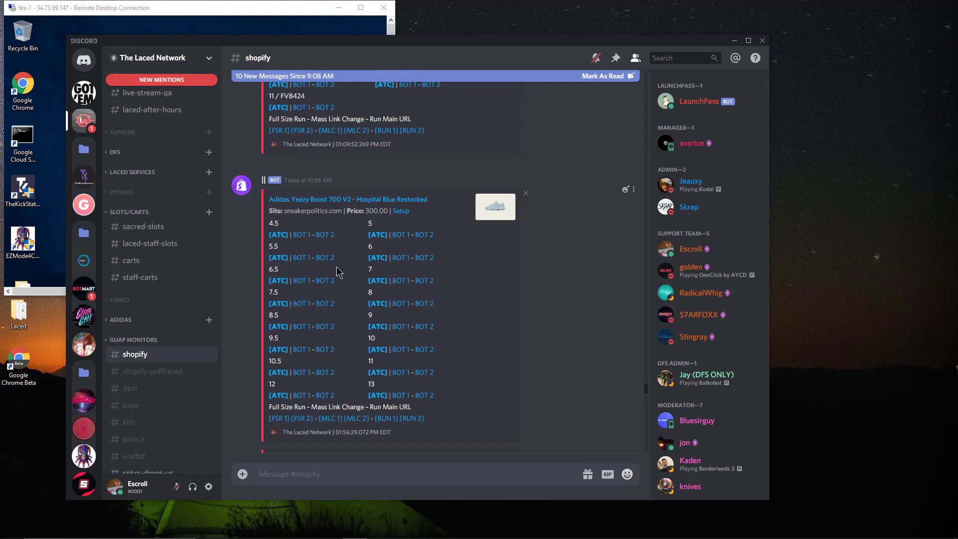
Return the remote desktop to full screen, leave Size Breakdown unchanged, and bring the Monitor window forward.
{"action": "double_click", "coordinate": [240, 9]}
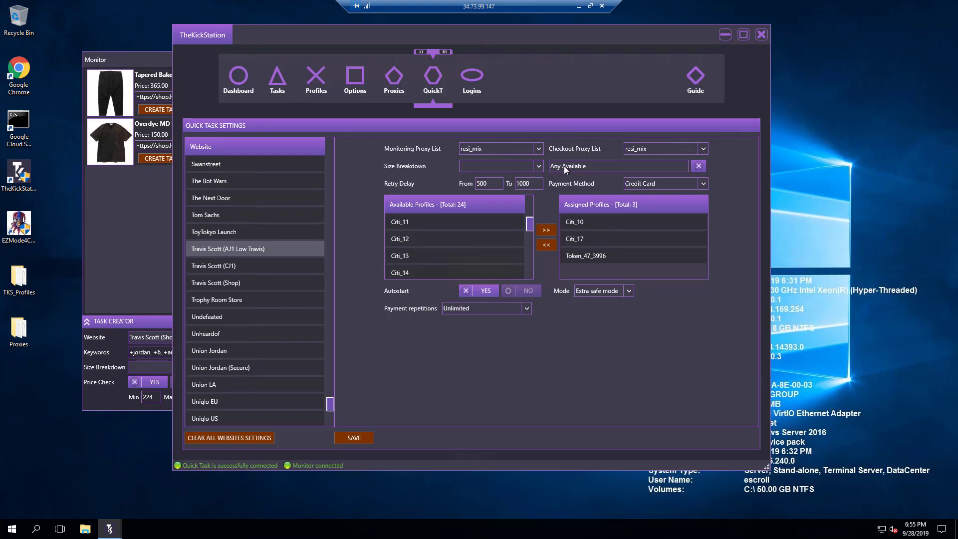
{"action": "left_click", "coordinate": [539, 166]}
{"action": "left_click", "coordinate": [563, 181]}
{"action": "left_click", "coordinate": [126, 226]}
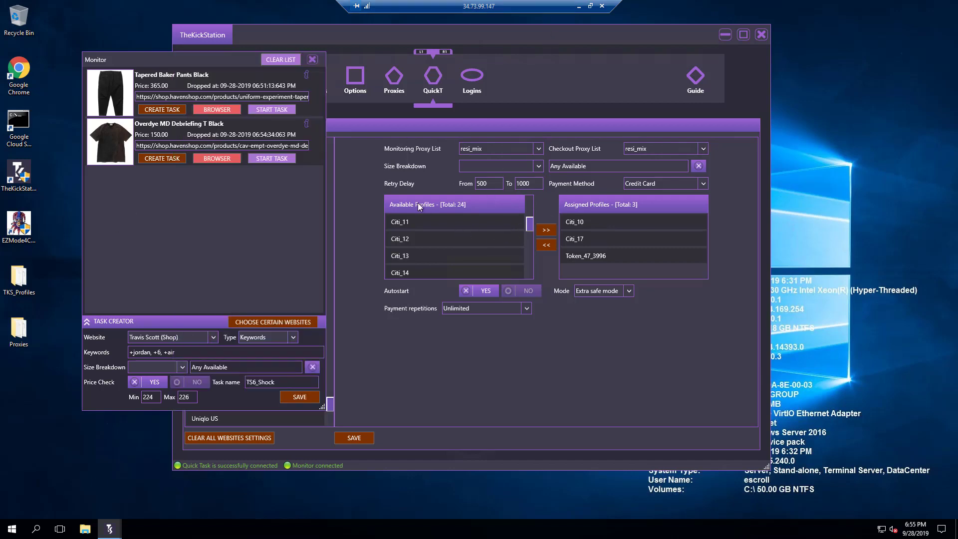
Go back to TheKickStation's dashboard, then shrink the remote desktop so Discord shows alongside.
{"action": "left_click", "coordinate": [477, 275]}
{"action": "left_click", "coordinate": [247, 86]}
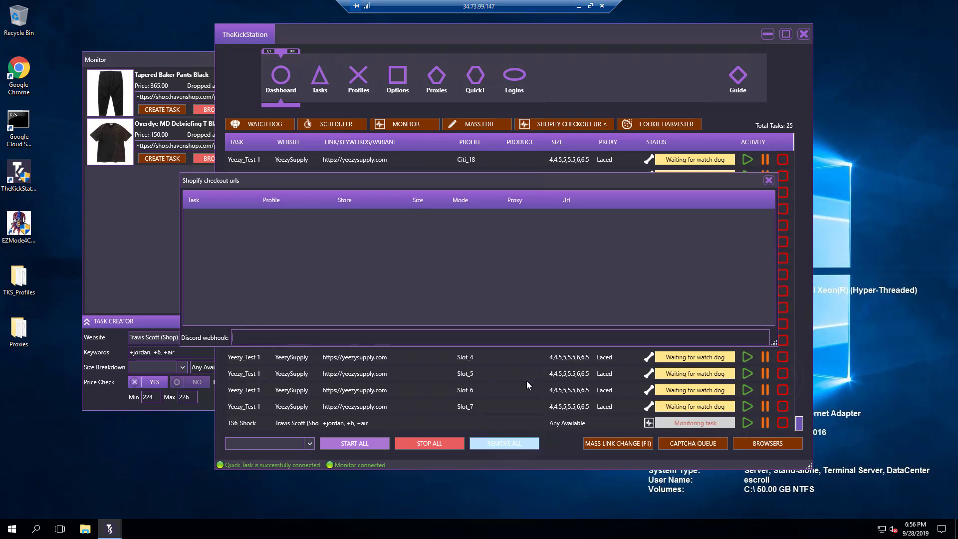
{"action": "double_click", "coordinate": [515, 6]}
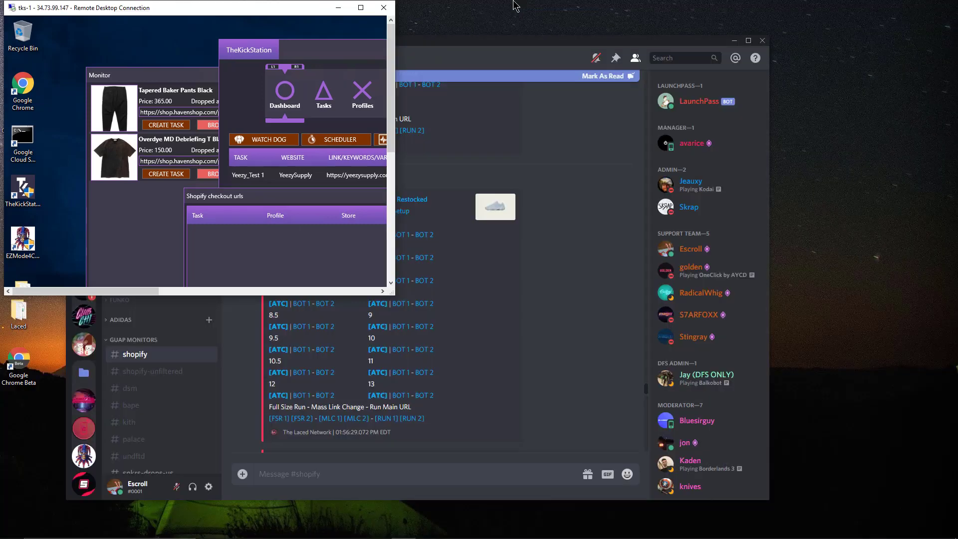
View the checkout webhooks in Escroll_Bots #tks_bot, then restore the remote desktop to full screen.
{"action": "left_click", "coordinate": [460, 59]}
{"action": "left_click", "coordinate": [84, 93]}
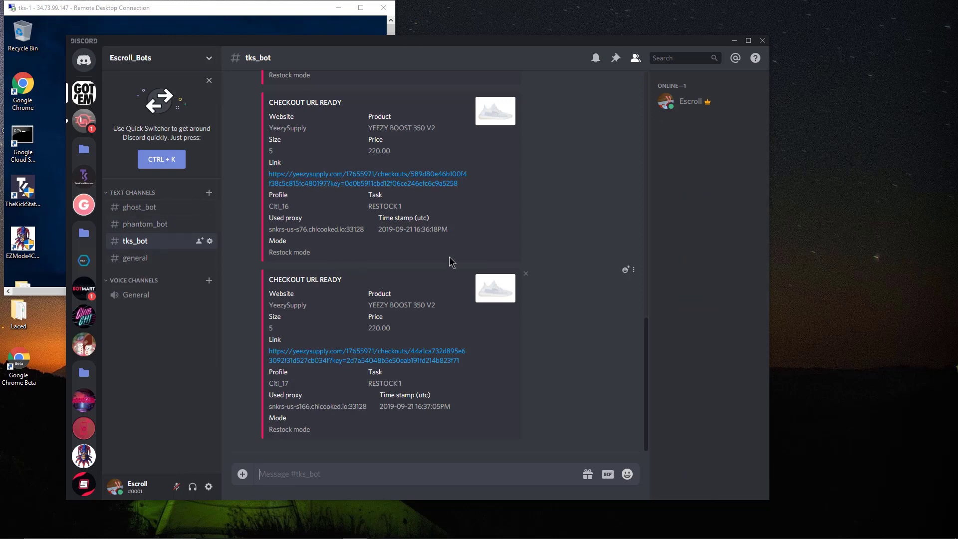
{"action": "scroll", "coordinate": [412, 257], "scroll_direction": "up", "scroll_amount": 5}
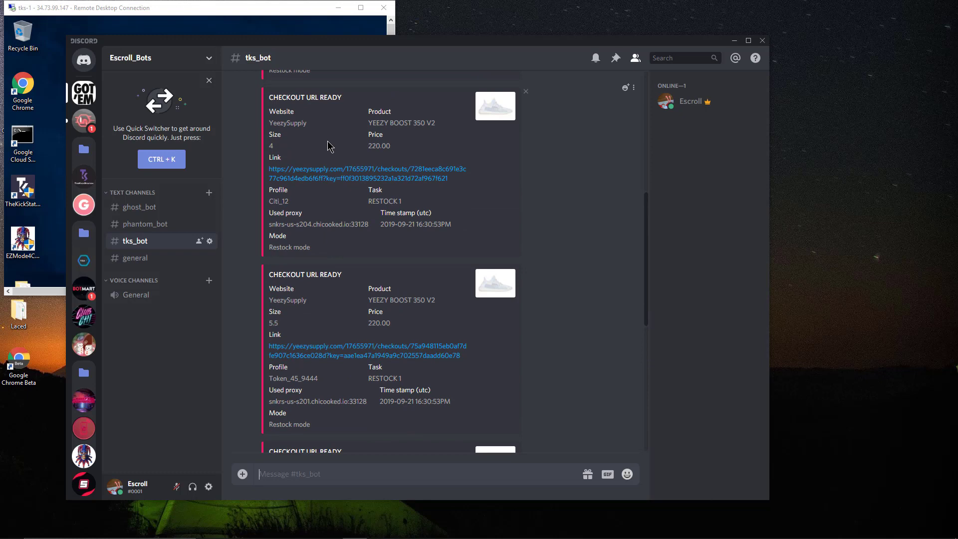
{"action": "scroll", "coordinate": [330, 149], "scroll_direction": "down", "scroll_amount": 5}
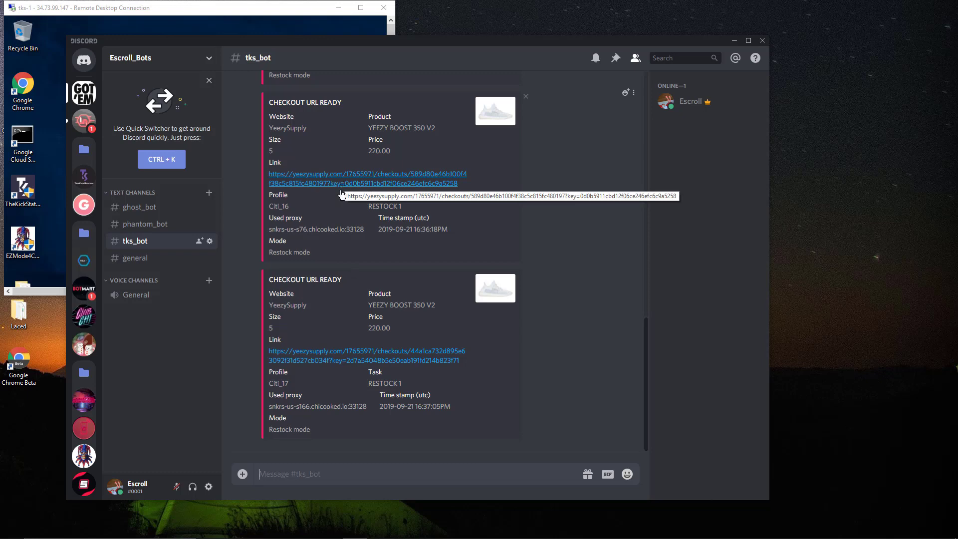
{"action": "left_click_drag", "start_coordinate": [435, 40], "coordinate": [444, 45]}
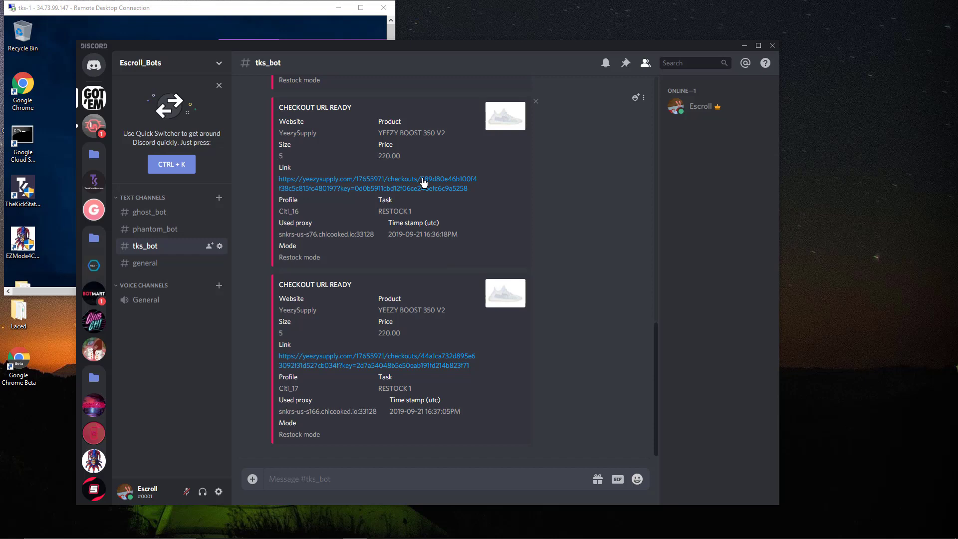
{"action": "double_click", "coordinate": [270, 7]}
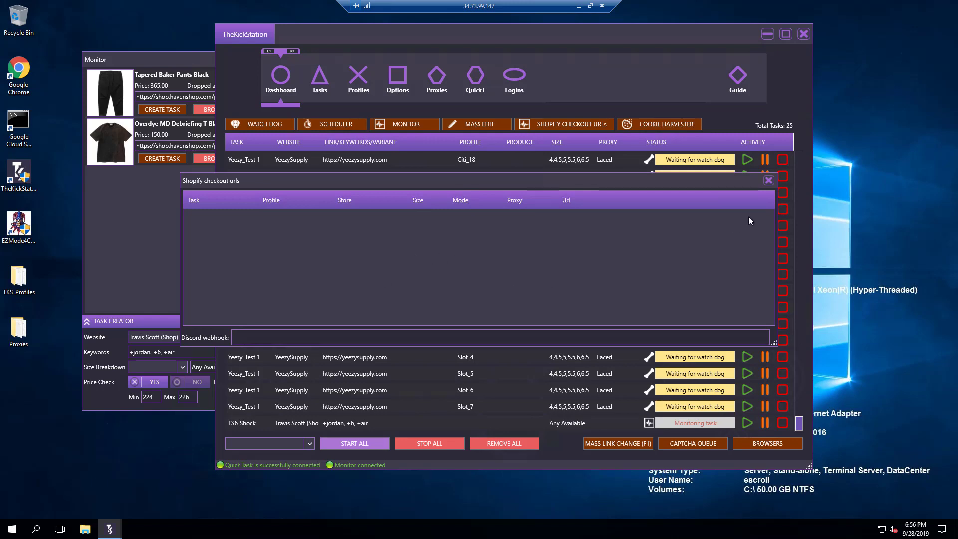
{"action": "left_click", "coordinate": [768, 181]}
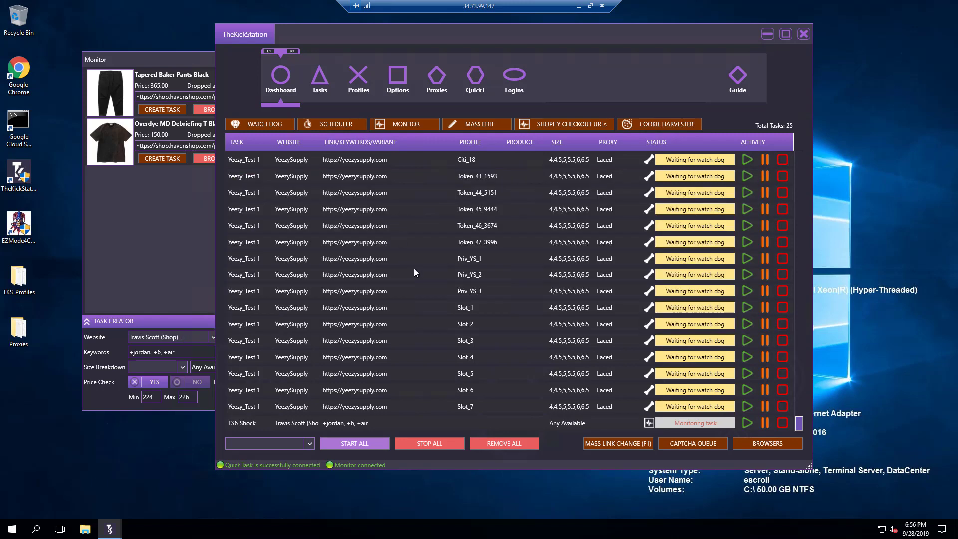